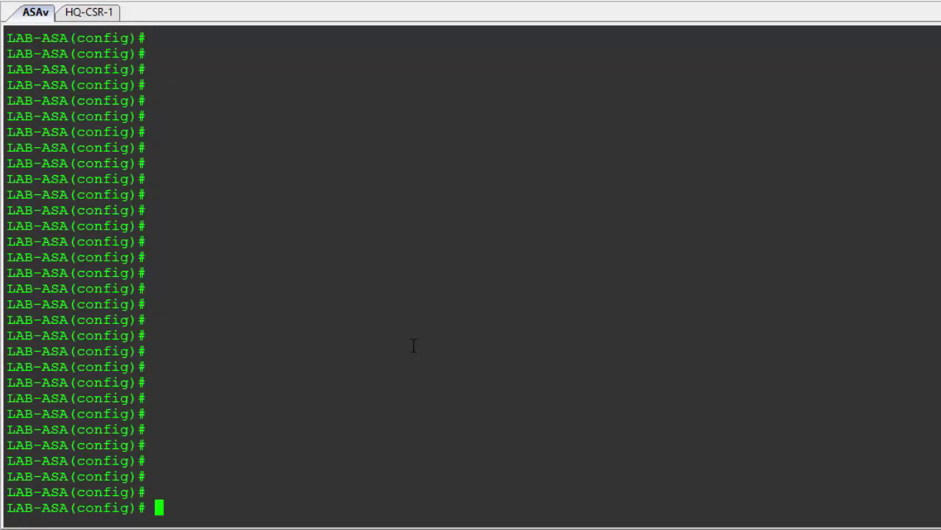
Paste the IKEv1 site-to-site VPN configuration for peer 12.88.43.99 into the ASA, including the pre-shared key, outside_map crypto map and route to 10.2.10.0.
{"action": "right_click", "coordinate": [431, 319]}
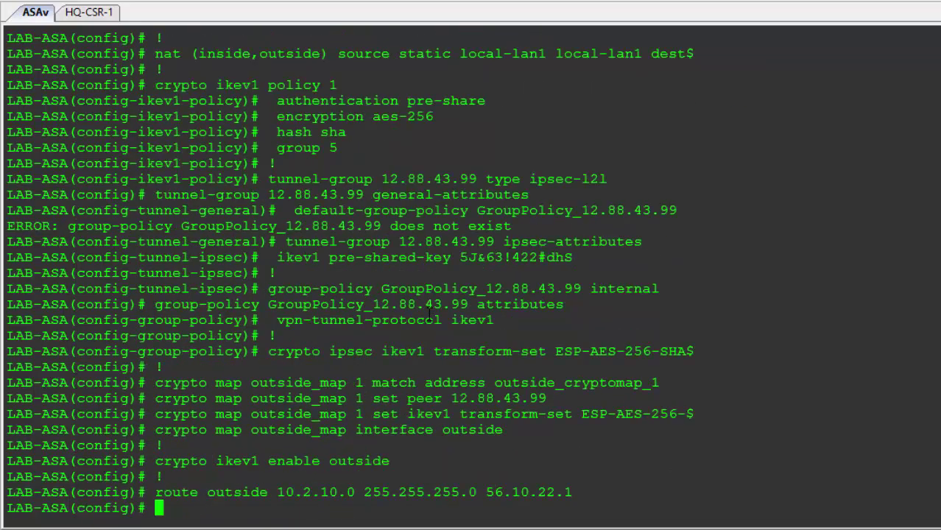
{"action": "scroll", "coordinate": [430, 319], "scroll_direction": "up", "scroll_amount": 2}
{"action": "scroll", "coordinate": [434, 337], "scroll_direction": "down", "scroll_amount": 2}
{"action": "key", "text": "Return"}
{"action": "key", "text": "Return"}
{"action": "key", "text": "Return"}
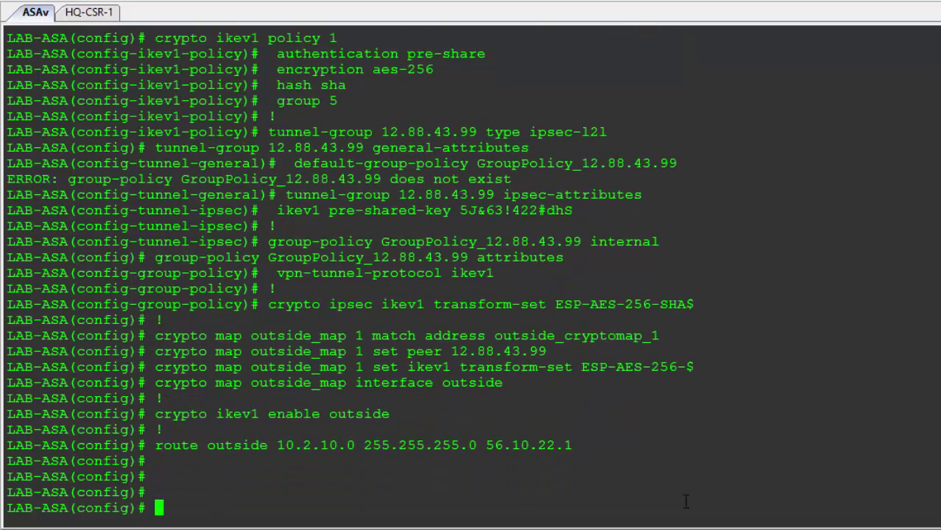
Enter configuration mode on HQ-CSR-1 and paste the VPN configuration with the ISAKMP pre-shared key, crypto map LAB-VPN for peer 56.10.22.7 and route to 10.1.10.0.
{"action": "left_click", "coordinate": [89, 16]}
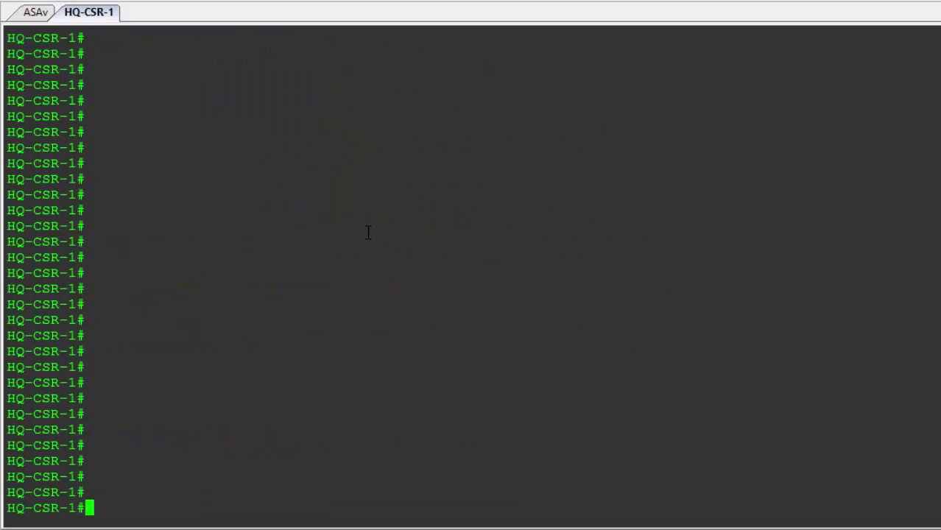
{"action": "type", "text": "conf t"}
{"action": "key", "text": "Return"}
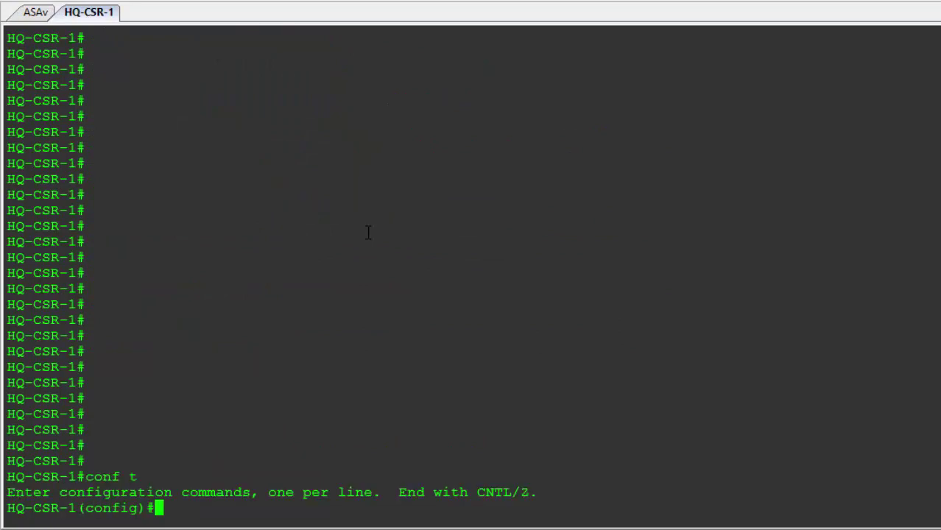
{"action": "right_click", "coordinate": [368, 233]}
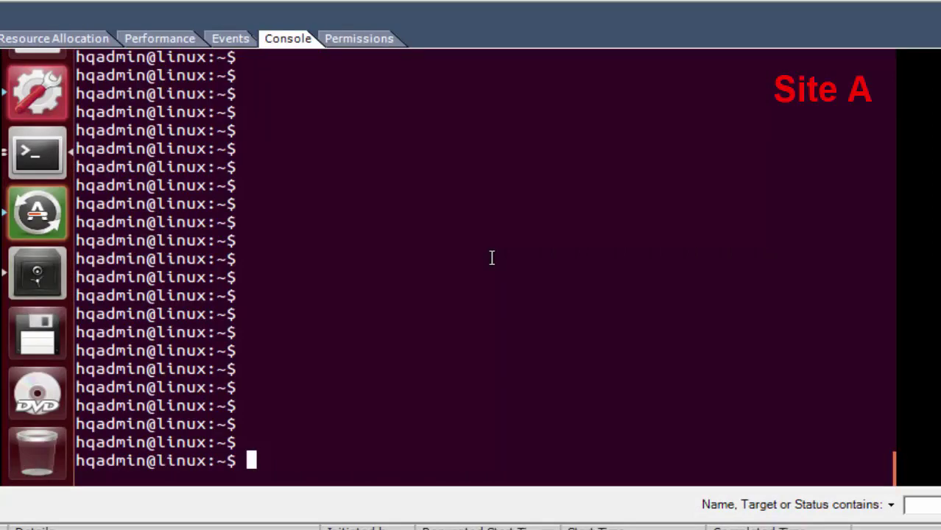
Run ifconfig on the Site A Linux host and examine the eth0 IP addresses of the Site A and Site B hosts.
{"action": "type", "text": "ifconfig"}
{"action": "key", "text": "Return"}
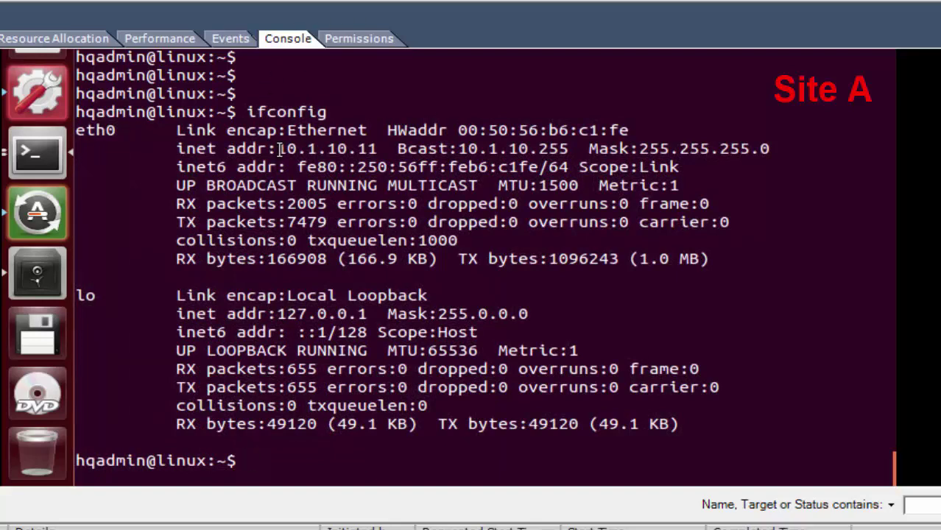
{"action": "left_click_drag", "start_coordinate": [279, 149], "coordinate": [397, 150]}
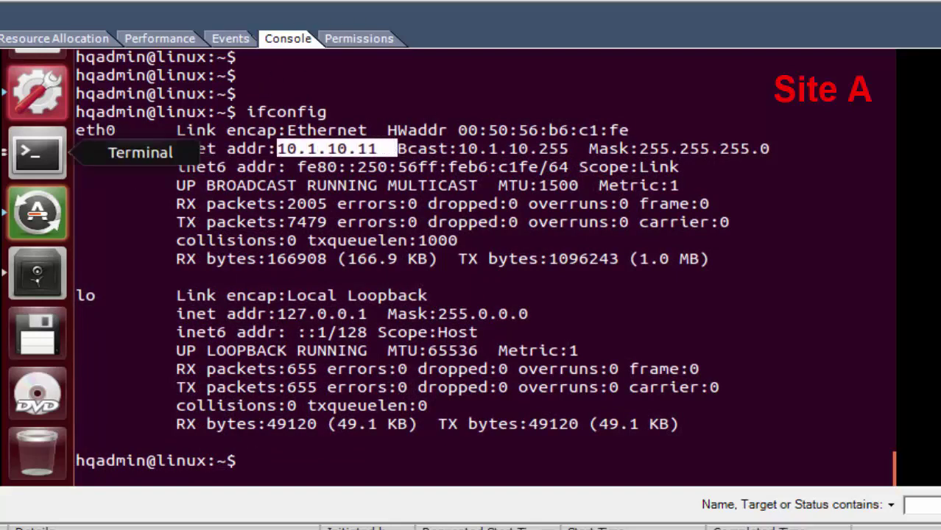
{"action": "left_click", "coordinate": [165, 253]}
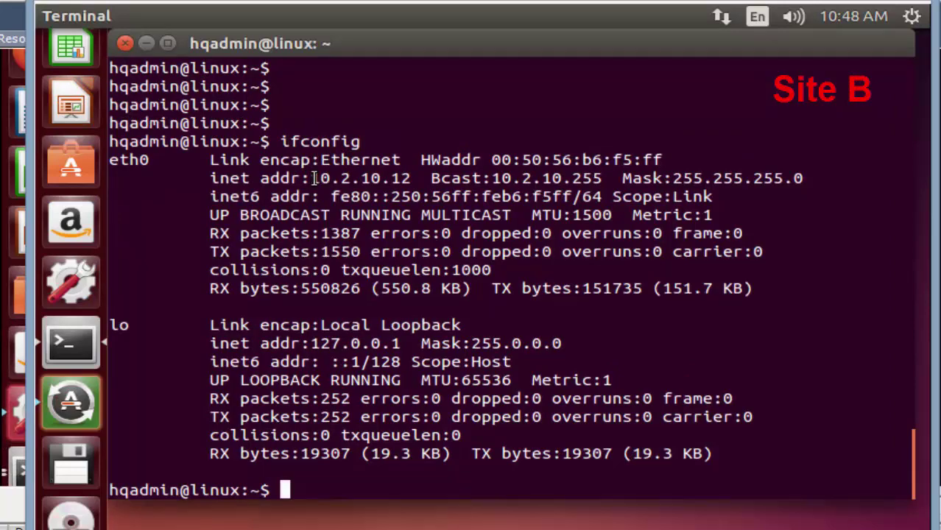
{"action": "left_click_drag", "start_coordinate": [314, 178], "coordinate": [420, 178]}
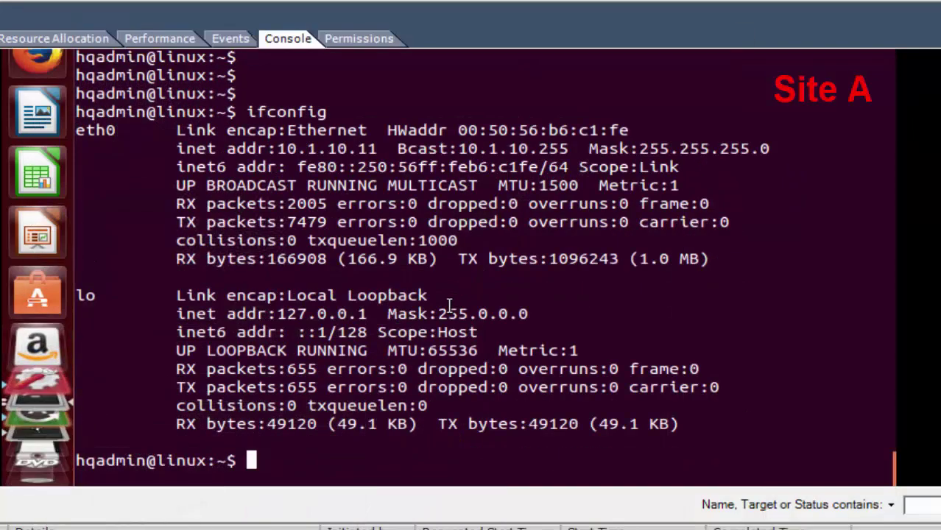
Ping the Site B host 10.2.10.12 from the Site A host and stop the ping after a series of replies.
{"action": "type", "text": "ping 1"}
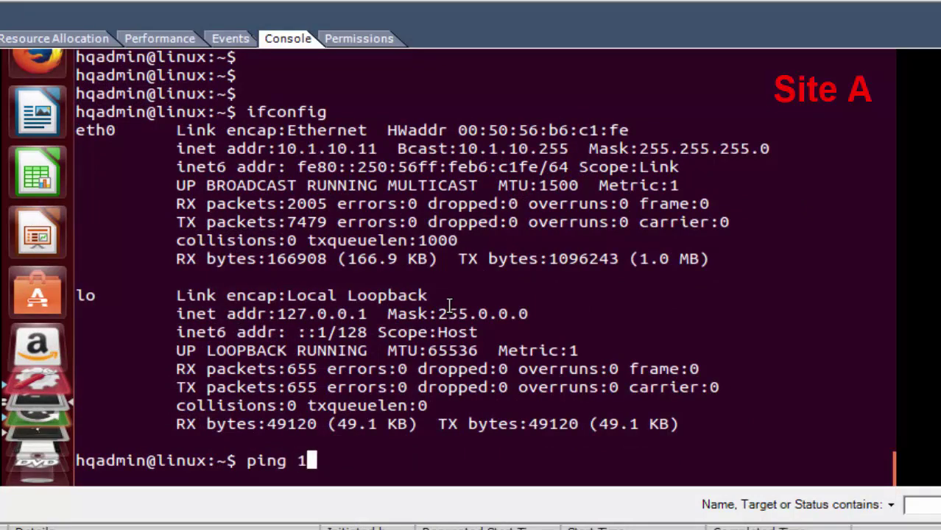
{"action": "type", "text": "0.2.10.1"}
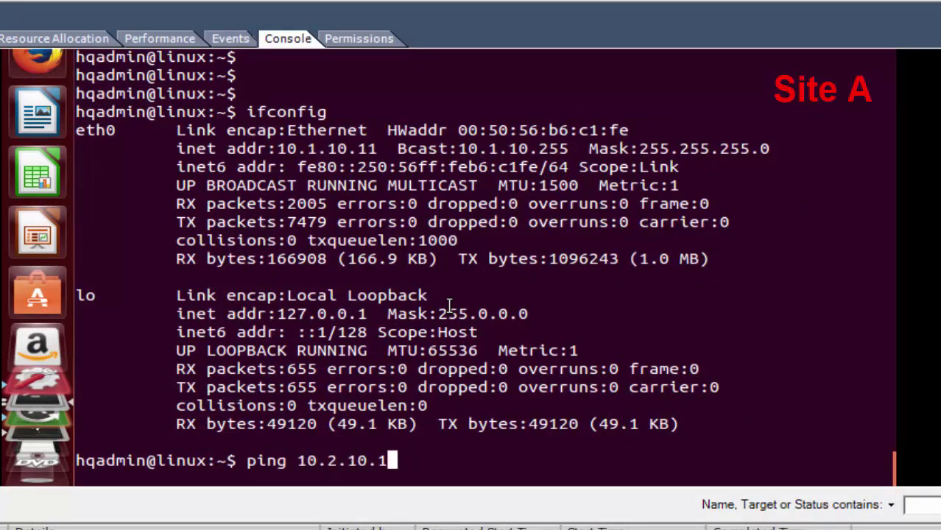
{"action": "type", "text": "2"}
{"action": "key", "text": "Return"}
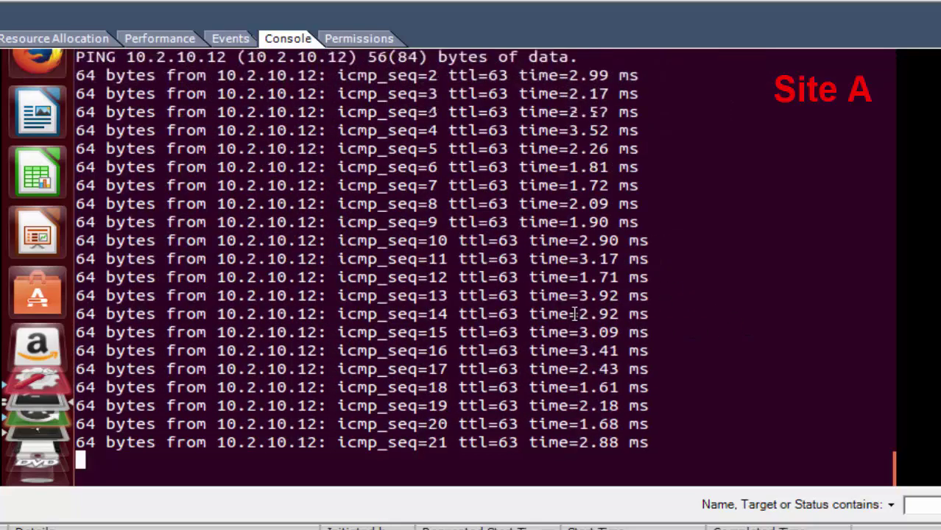
{"action": "key", "text": "ctrl+c"}
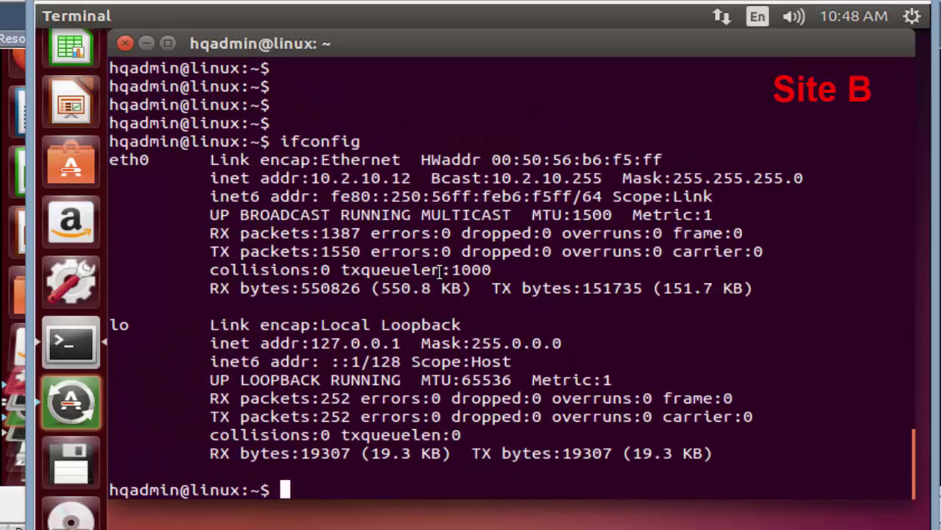
Ping the Site A host 10.1.10.11 from the Site B Linux host.
{"action": "type", "text": "ping 10.1"}
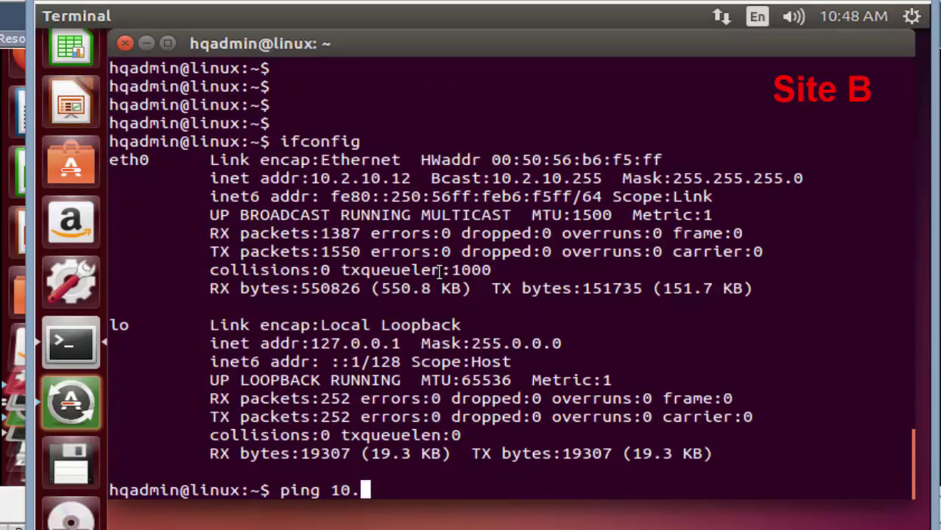
{"action": "type", "text": ".10.11"}
{"action": "key", "text": "Return"}
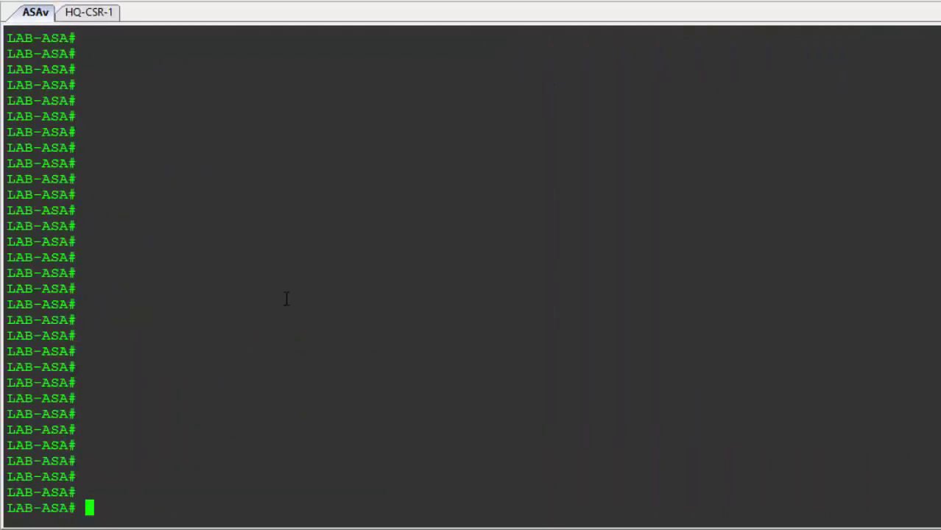
Run show crypto isakmp sa on the ASA and examine the IKE peer address and the state of the IKEv1 tunnel.
{"action": "type", "text": "show cry"}
{"action": "key", "text": "Tab"}
{"action": "type", "text": "isa"}
{"action": "key", "text": "Tab"}
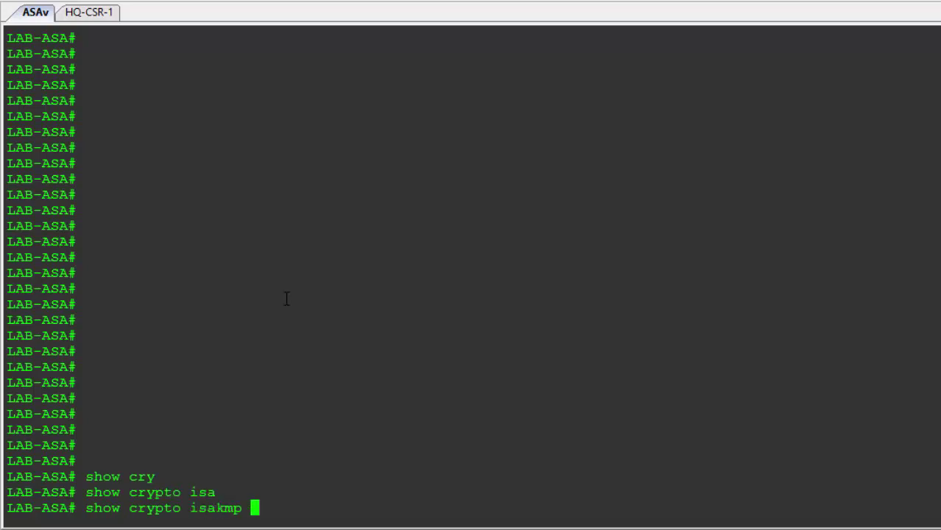
{"action": "type", "text": "sa"}
{"action": "left_click_drag", "start_coordinate": [88, 507], "coordinate": [304, 505]}
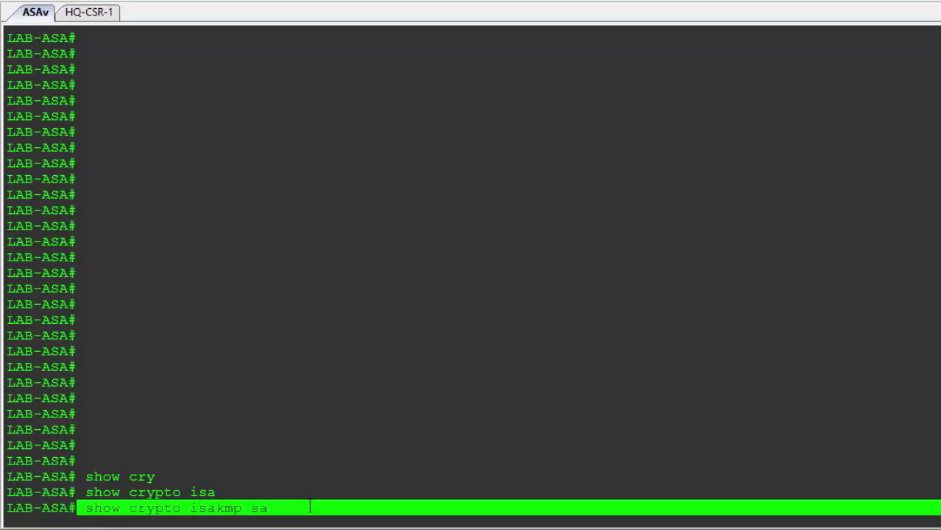
{"action": "key", "text": "Return"}
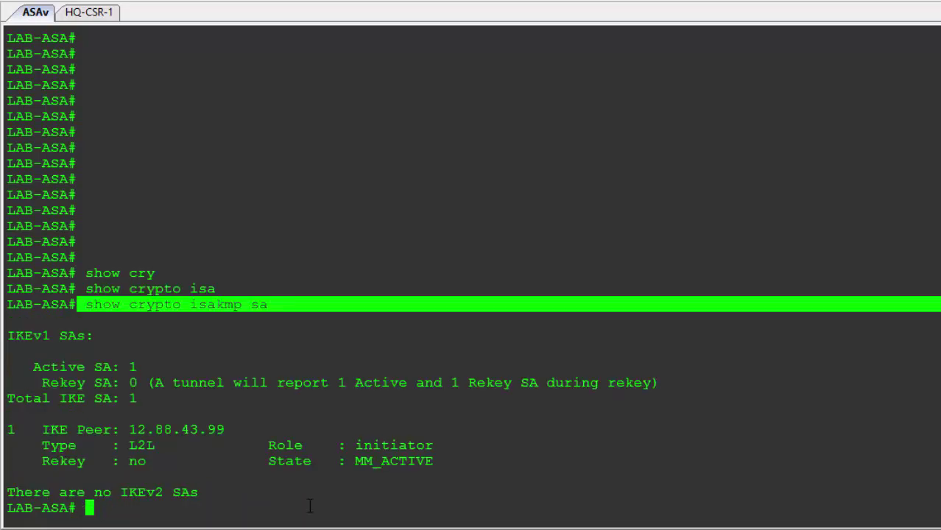
{"action": "left_click_drag", "start_coordinate": [355, 460], "coordinate": [434, 461]}
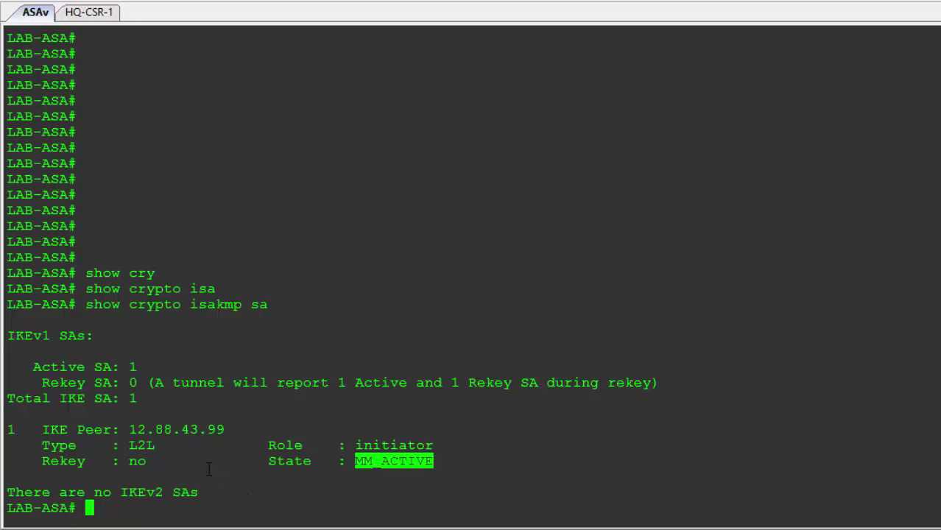
{"action": "left_click", "coordinate": [132, 425]}
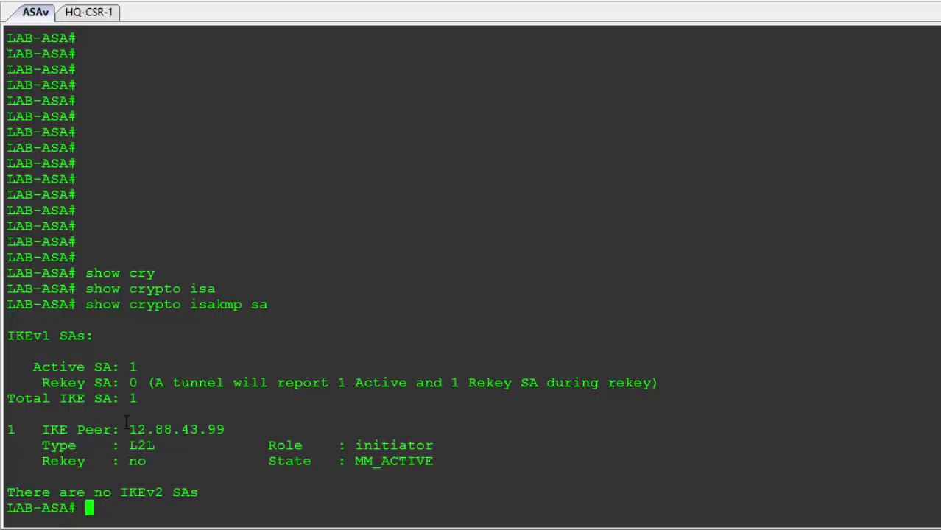
{"action": "left_click_drag", "start_coordinate": [129, 428], "coordinate": [224, 430]}
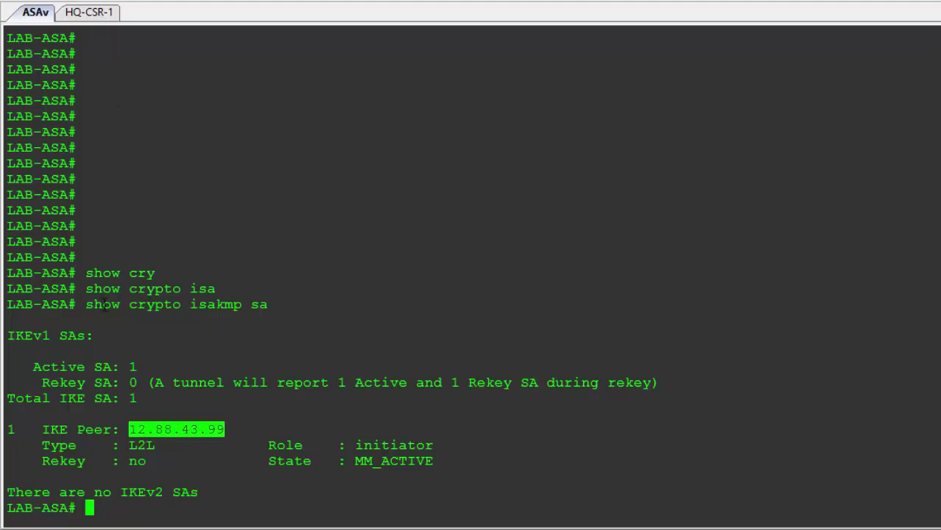
Copy the show crypto isakmp sa command from the ASA, leave configuration mode on HQ-CSR-1 and run the copied command there.
{"action": "left_click", "coordinate": [89, 304]}
{"action": "left_click_drag", "start_coordinate": [89, 304], "coordinate": [281, 304]}
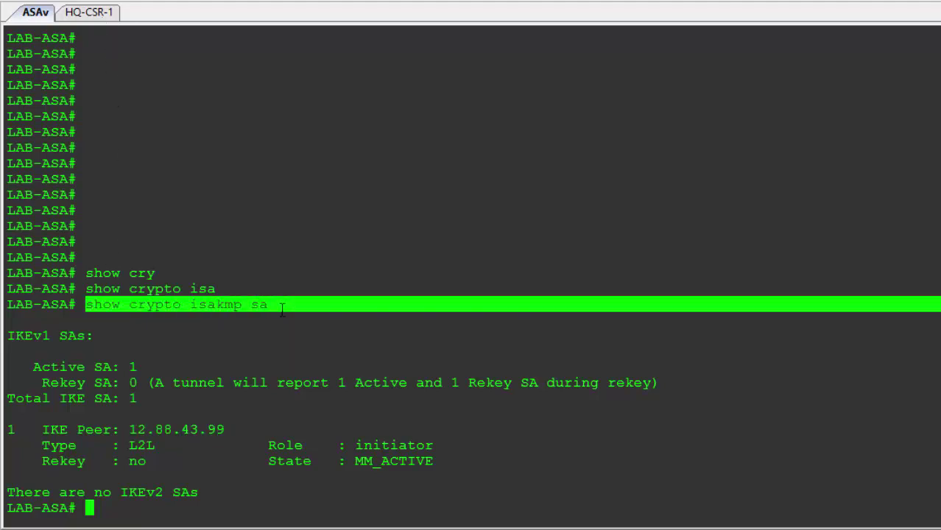
{"action": "left_click", "coordinate": [88, 12]}
{"action": "key", "text": "ctrl+z"}
{"action": "right_click", "coordinate": [420, 445]}
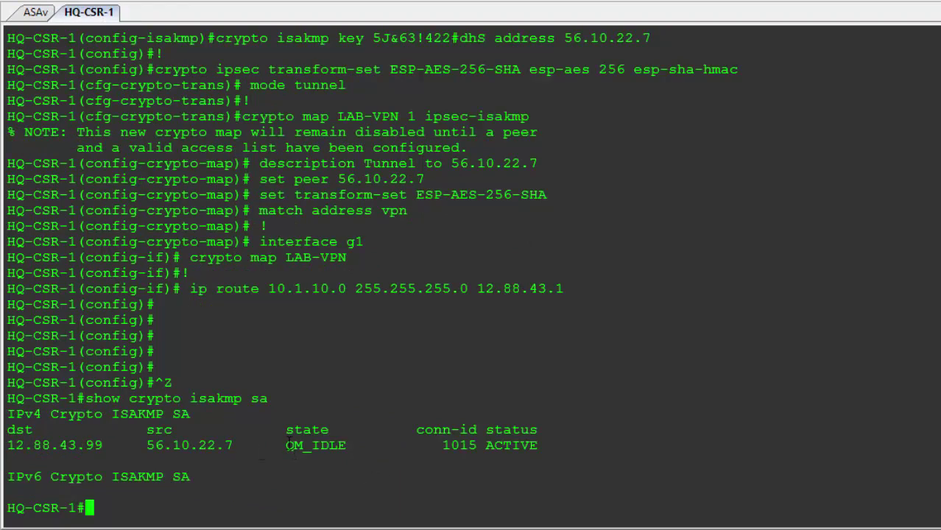
Compare the ISAKMP SA state on HQ-CSR-1 with the state shown on the ASA.
{"action": "left_click_drag", "start_coordinate": [293, 446], "coordinate": [346, 445]}
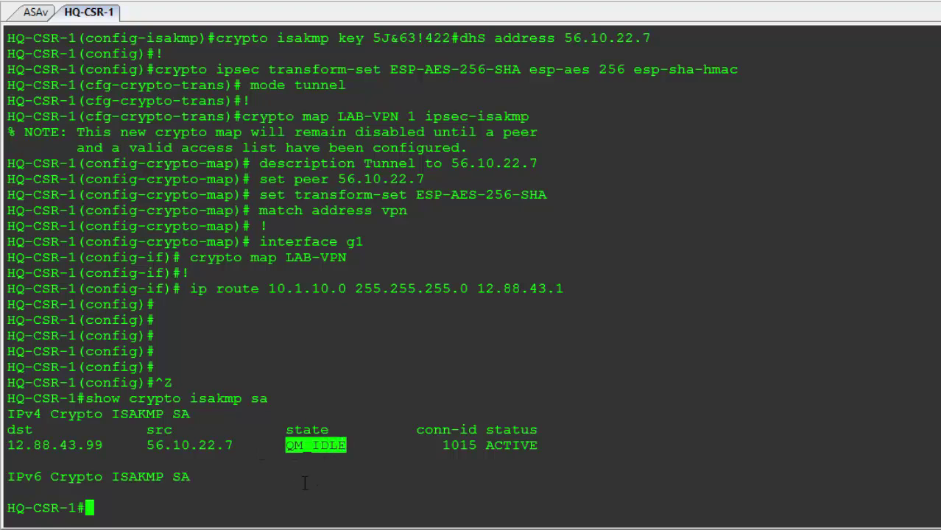
{"action": "left_click", "coordinate": [43, 16]}
{"action": "left_click_drag", "start_coordinate": [355, 461], "coordinate": [434, 461]}
{"action": "left_click", "coordinate": [103, 13]}
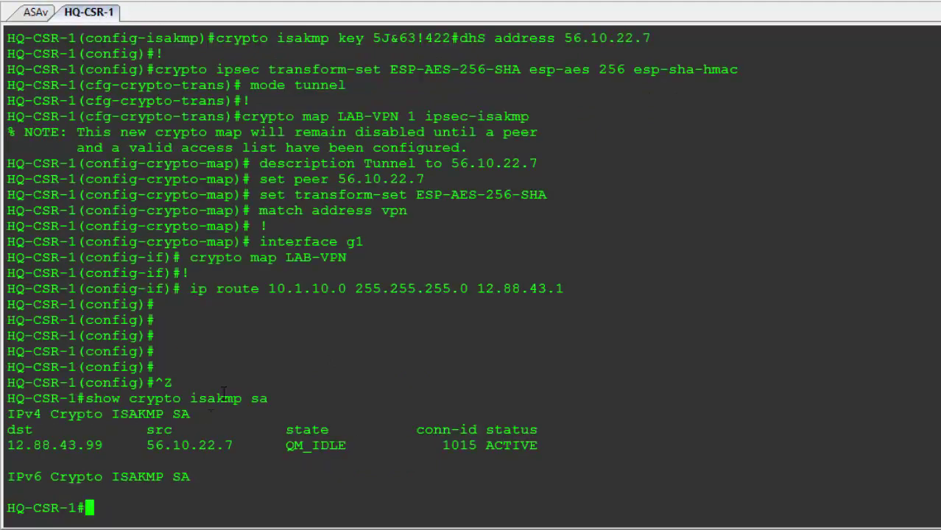
{"action": "left_click_drag", "start_coordinate": [9, 398], "coordinate": [278, 490]}
{"action": "left_click", "coordinate": [292, 472]}
Run show crypto ipsec sa on the ASA and end the paged output after the first page.
{"action": "key", "text": "ctrl+Tab"}
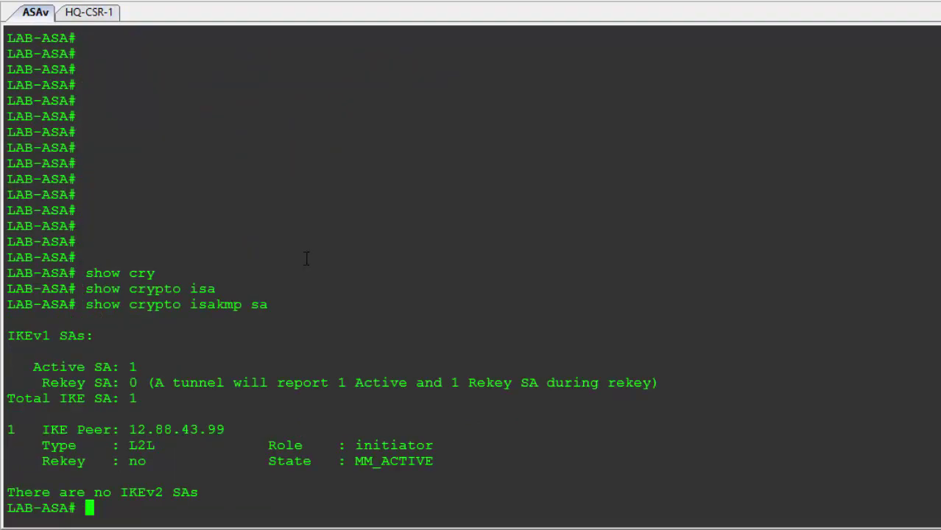
{"action": "type", "text": "show cry"}
{"action": "key", "text": "Tab"}
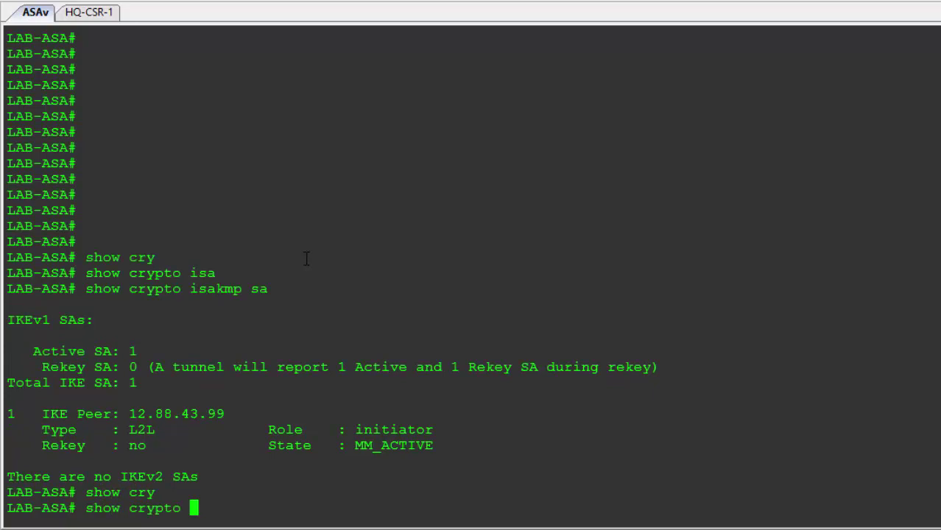
{"action": "type", "text": "ipsec sa"}
{"action": "key", "text": "Return"}
{"action": "key", "text": "q"}
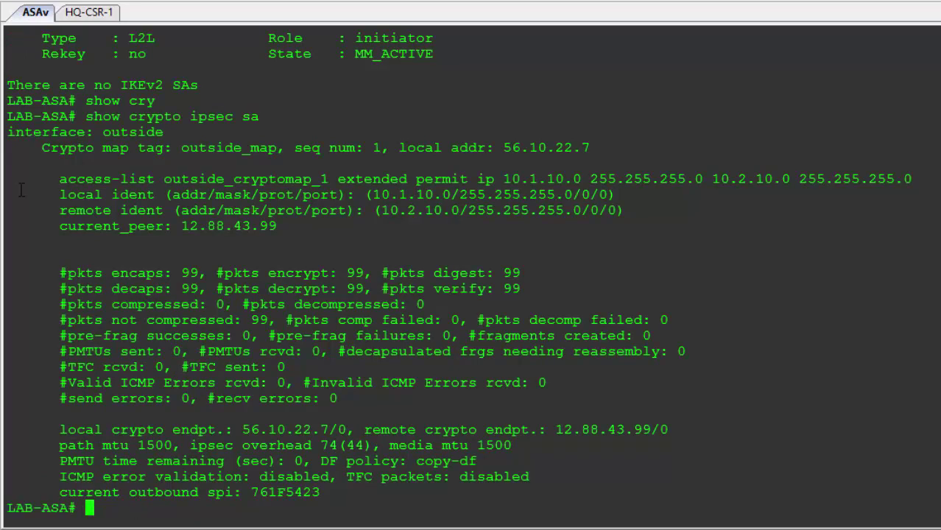
Examine the local and remote identities, current peer and packet encapsulation and decapsulation counters in the ASA's IPsec SA output.
{"action": "left_click_drag", "start_coordinate": [15, 194], "coordinate": [704, 210]}
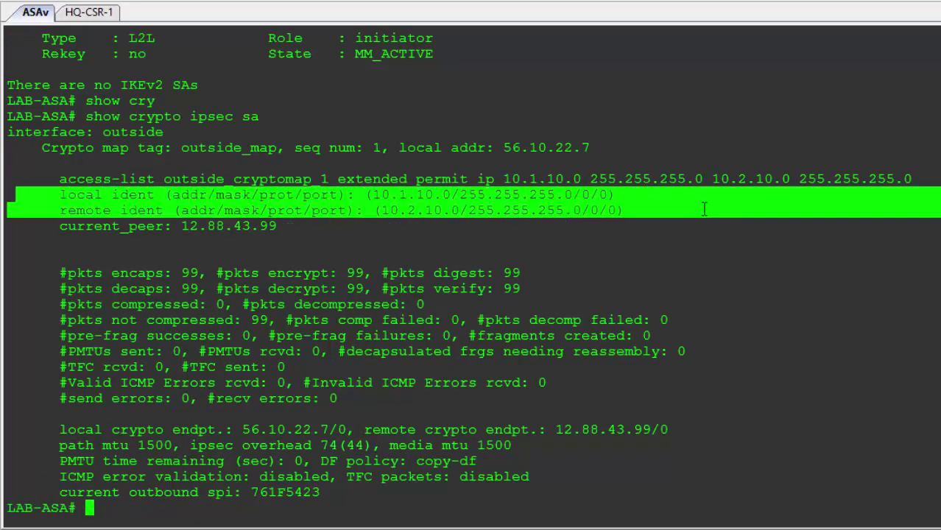
{"action": "left_click_drag", "start_coordinate": [181, 226], "coordinate": [283, 225]}
{"action": "key", "text": "ctrl+c"}
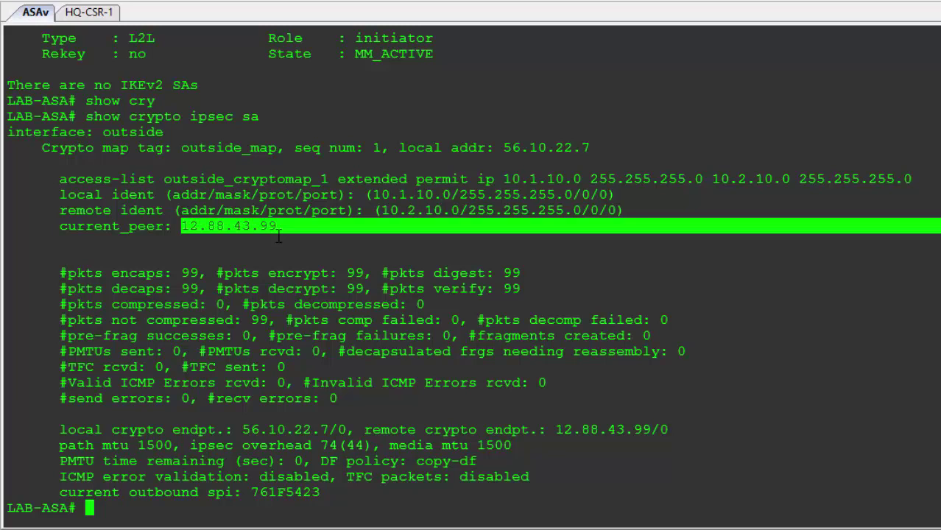
{"action": "left_click", "coordinate": [13, 270]}
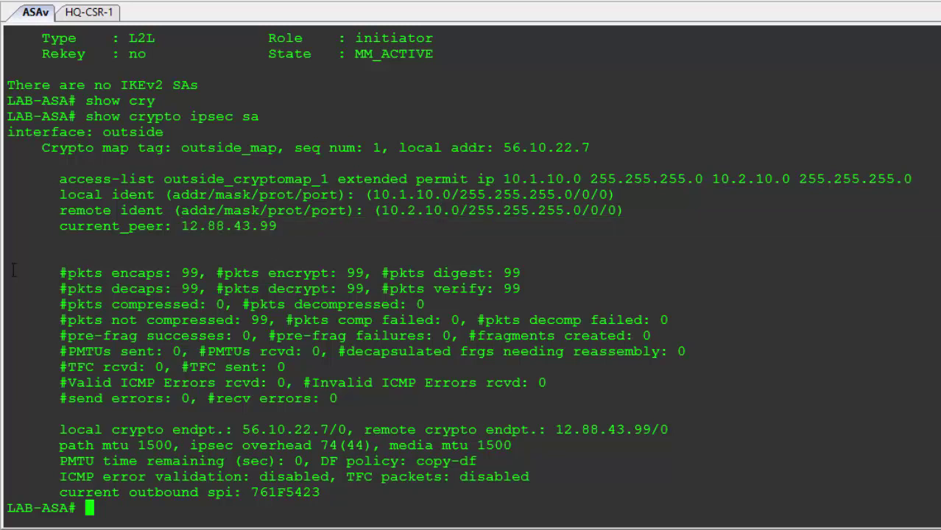
{"action": "left_click_drag", "start_coordinate": [18, 270], "coordinate": [542, 289]}
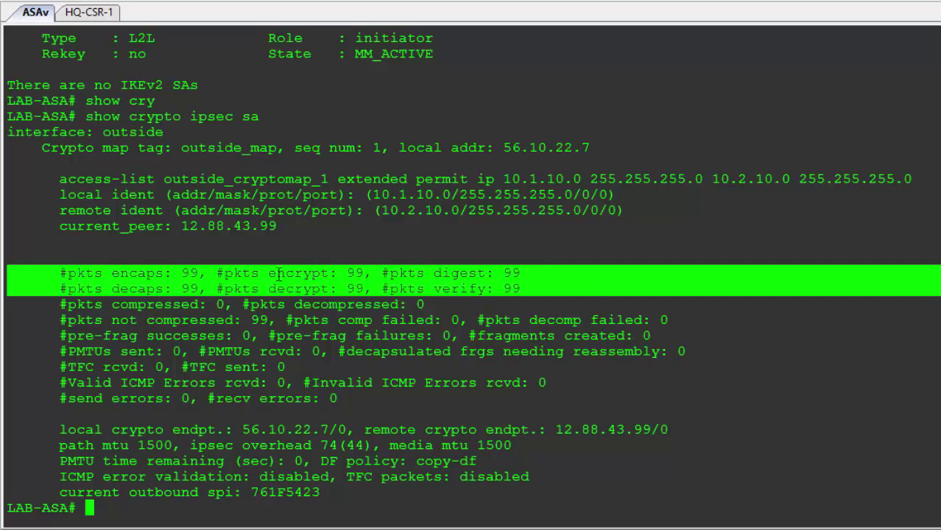
{"action": "left_click_drag", "start_coordinate": [7, 257], "coordinate": [590, 293]}
{"action": "left_click", "coordinate": [774, 415]}
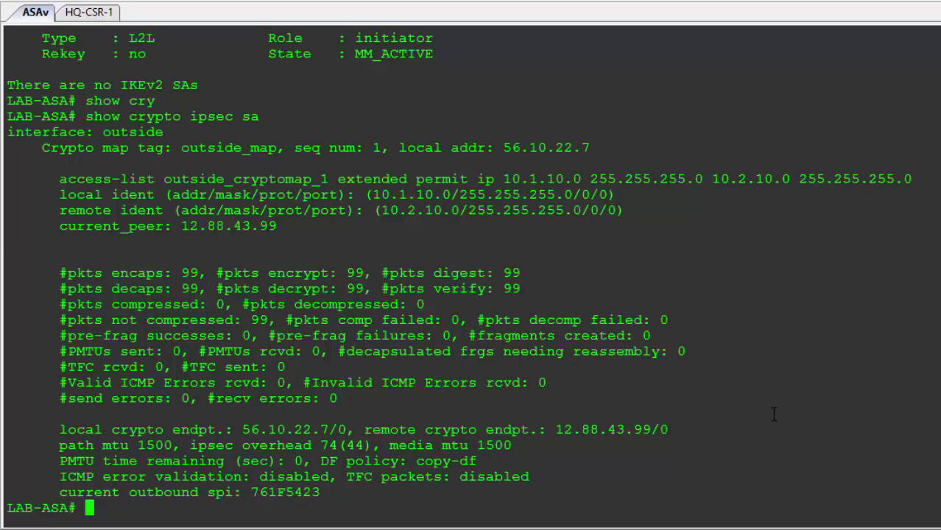
Run show crypto ipsec sa on HQ-CSR-1 and end the paged output after the first page.
{"action": "left_click_drag", "start_coordinate": [87, 116], "coordinate": [303, 120]}
{"action": "left_click", "coordinate": [88, 12]}
{"action": "type", "text": "show crypto ipsec sa"}
{"action": "key", "text": "Return"}
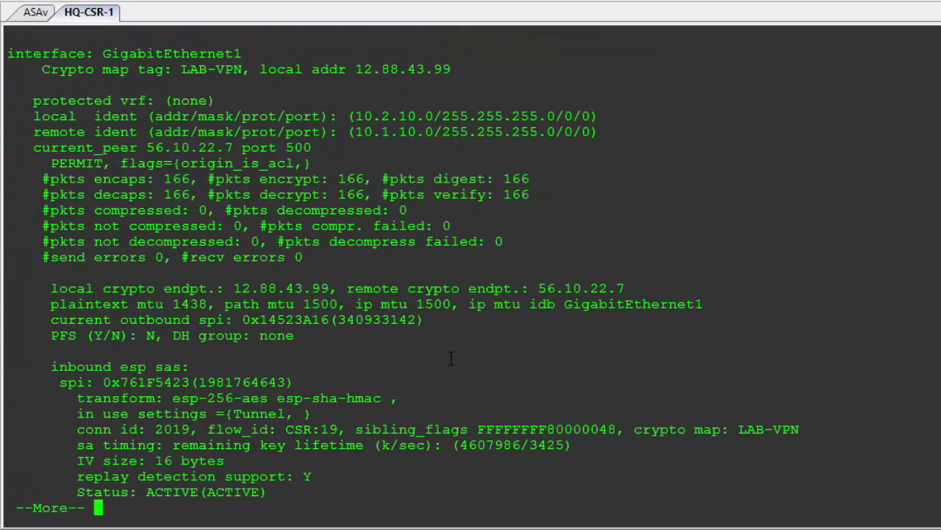
{"action": "key", "text": "q"}
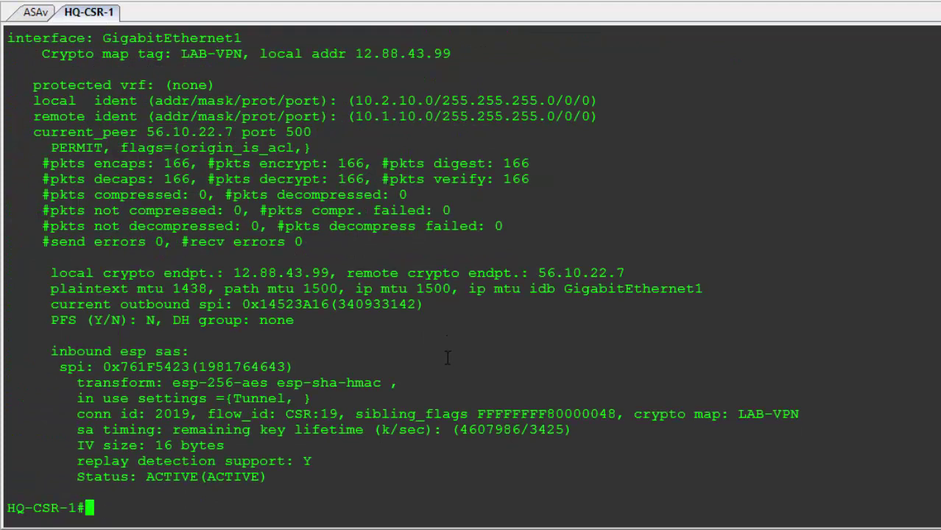
Examine the local and remote identities, current peer and packet encapsulation and decapsulation counters in HQ-CSR-1's IPsec SA output.
{"action": "left_click_drag", "start_coordinate": [9, 95], "coordinate": [670, 110]}
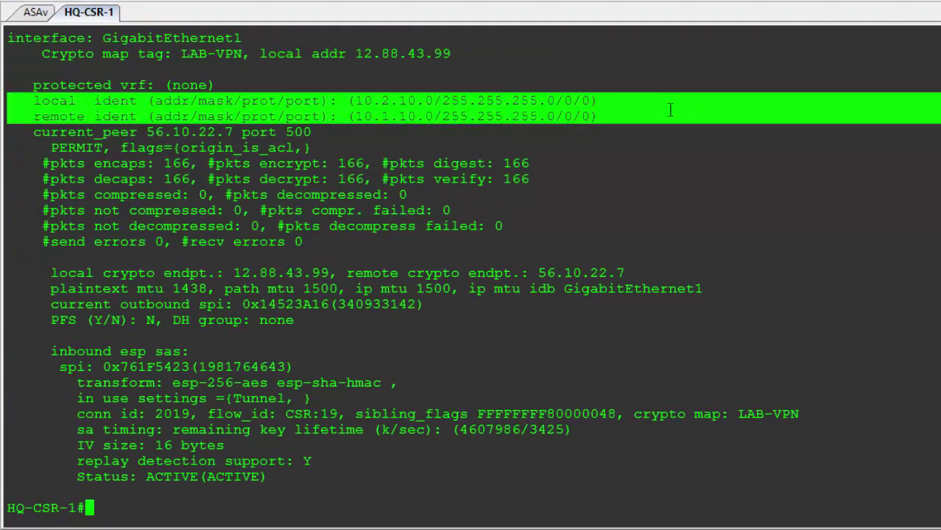
{"action": "left_click_drag", "start_coordinate": [139, 133], "coordinate": [230, 132]}
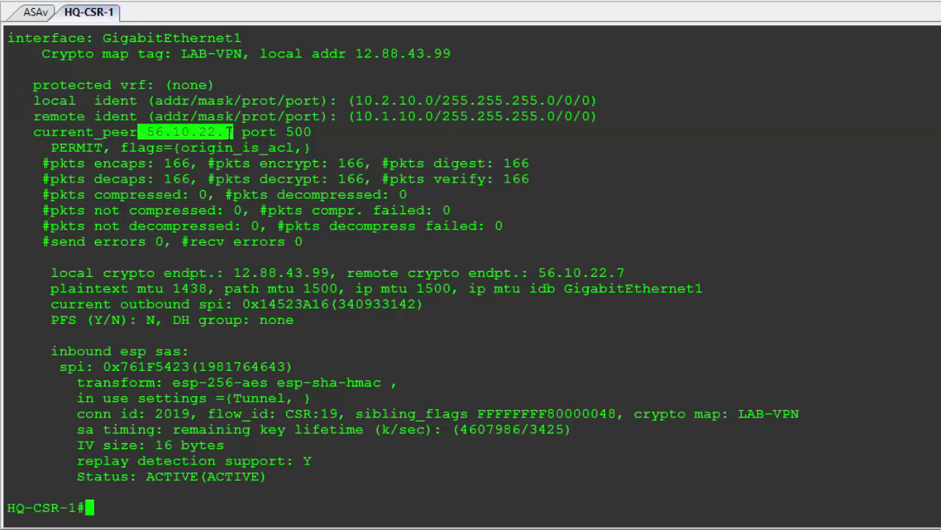
{"action": "left_click", "coordinate": [11, 163]}
{"action": "left_click_drag", "start_coordinate": [8, 163], "coordinate": [595, 178]}
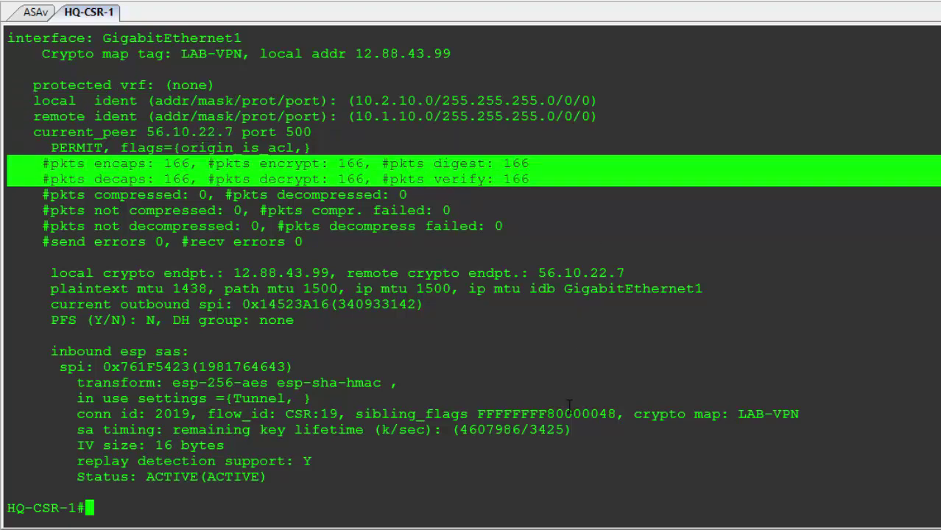
Enter configuration mode on the ASA and paste the no commands removing its pre-shared key, group policy, transform set, crypto map and route.
{"action": "key", "text": "ctrl+Tab"}
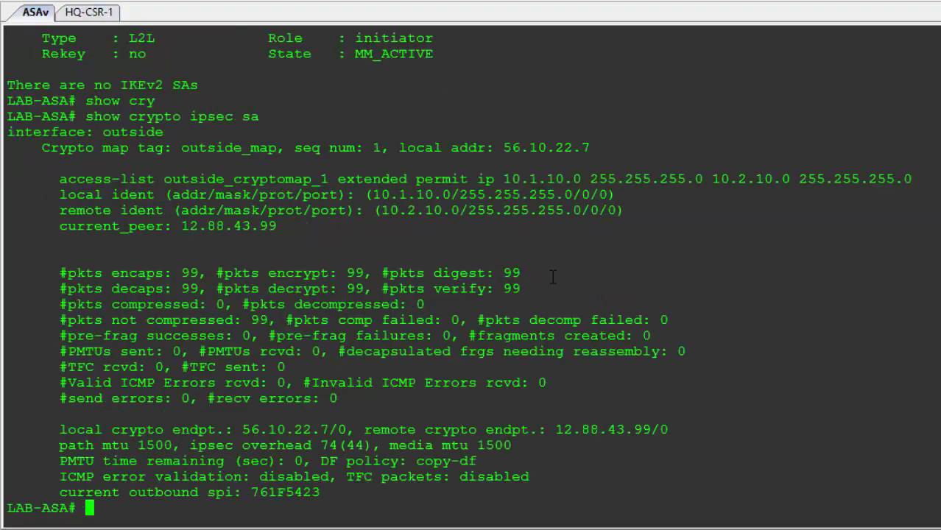
{"action": "type", "text": "conf t"}
{"action": "key", "text": "Return"}
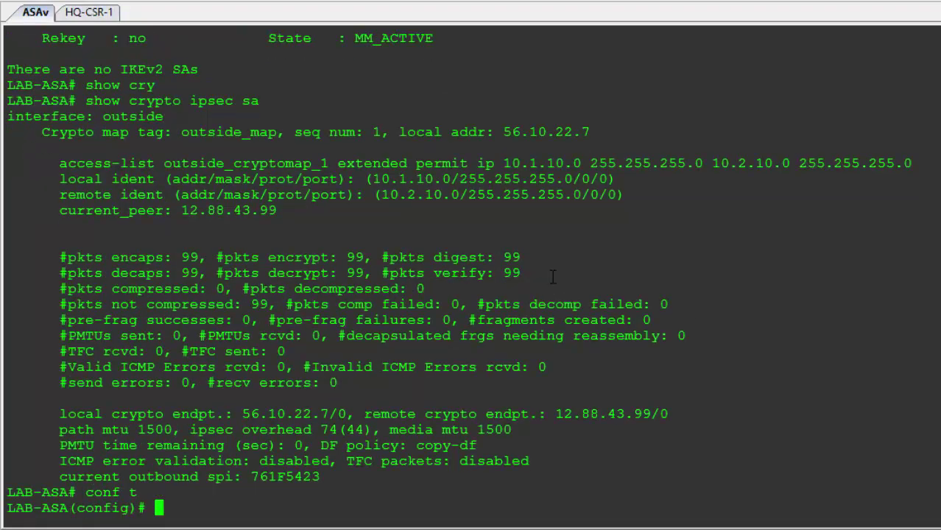
{"action": "key", "text": "Return"}
{"action": "key", "text": "Return"}
{"action": "key", "text": "Return"}
{"action": "key", "text": "Return"}
{"action": "key", "text": "Return"}
{"action": "key", "text": "Return"}
{"action": "key", "text": "Return"}
{"action": "key", "text": "Return"}
{"action": "key", "text": "Return"}
{"action": "key", "text": "Return"}
{"action": "key", "text": "Return"}
{"action": "key", "text": "Return"}
{"action": "key", "text": "Return"}
{"action": "key", "text": "Return"}
{"action": "key", "text": "Return"}
{"action": "key", "text": "Return"}
{"action": "key", "text": "Return"}
{"action": "key", "text": "Return"}
{"action": "key", "text": "Return"}
{"action": "key", "text": "Return"}
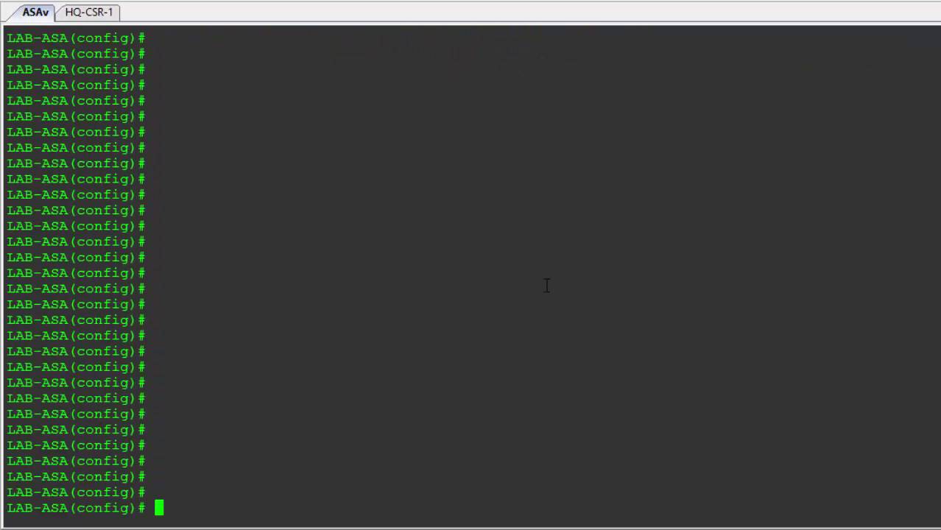
{"action": "right_click", "coordinate": [347, 245]}
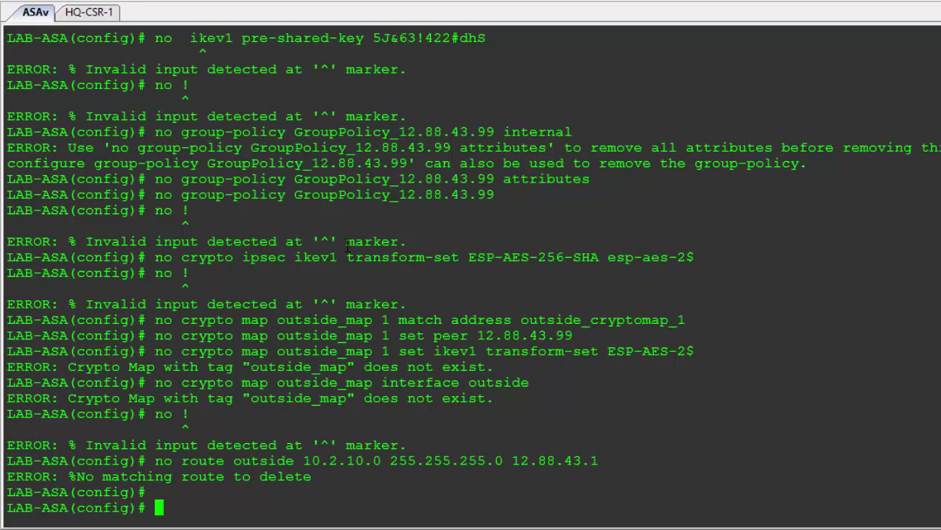
{"action": "key", "text": "Return"}
{"action": "key", "text": "Return"}
{"action": "key", "text": "Return"}
{"action": "key", "text": "Return"}
{"action": "key", "text": "Return"}
{"action": "key", "text": "Return"}
{"action": "key", "text": "Return"}
{"action": "key", "text": "Return"}
{"action": "key", "text": "Return"}
{"action": "key", "text": "Return"}
{"action": "key", "text": "Return"}
{"action": "key", "text": "Return"}
{"action": "key", "text": "Return"}
{"action": "key", "text": "Return"}
{"action": "key", "text": "Return"}
{"action": "key", "text": "Return"}
{"action": "key", "text": "Return"}
{"action": "key", "text": "Return"}
{"action": "key", "text": "Return"}
{"action": "key", "text": "Return"}
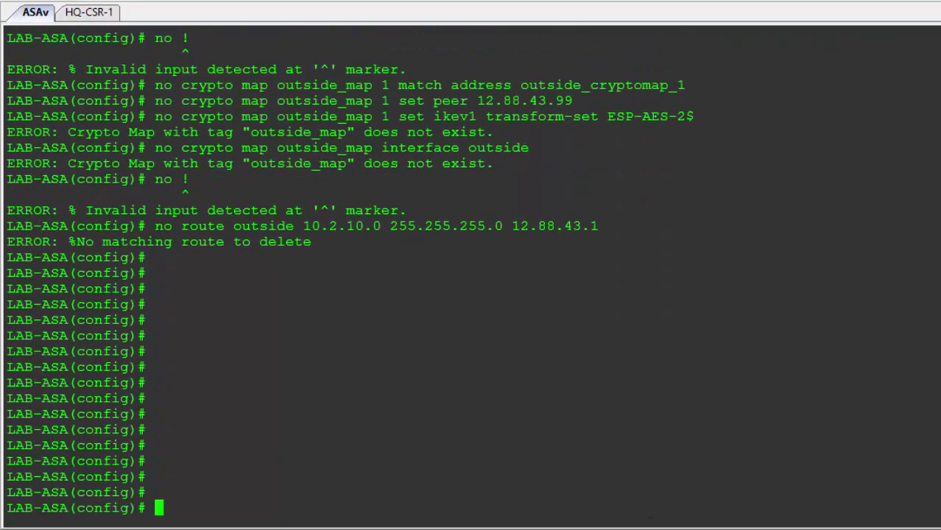
Enter configuration mode on HQ-CSR-1 and paste the prepared commands.
{"action": "key", "text": "alt+2"}
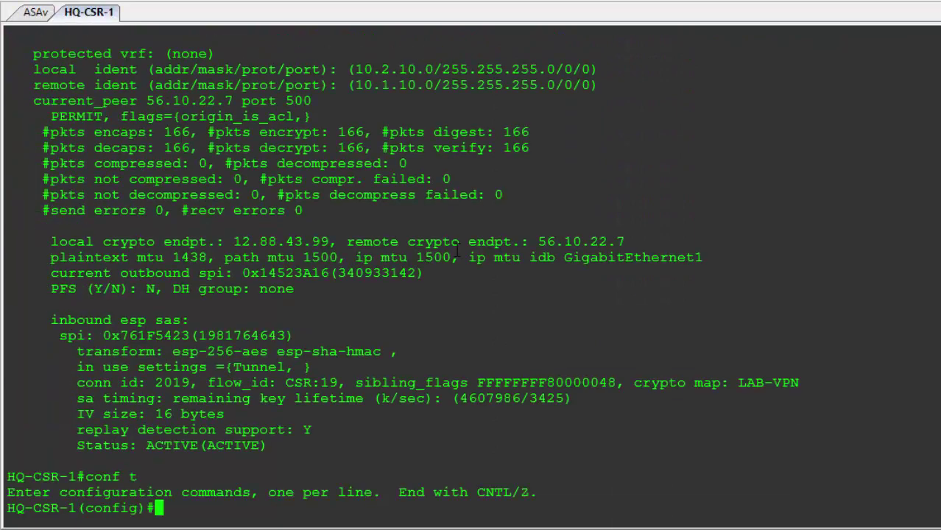
{"action": "right_click", "coordinate": [429, 271]}
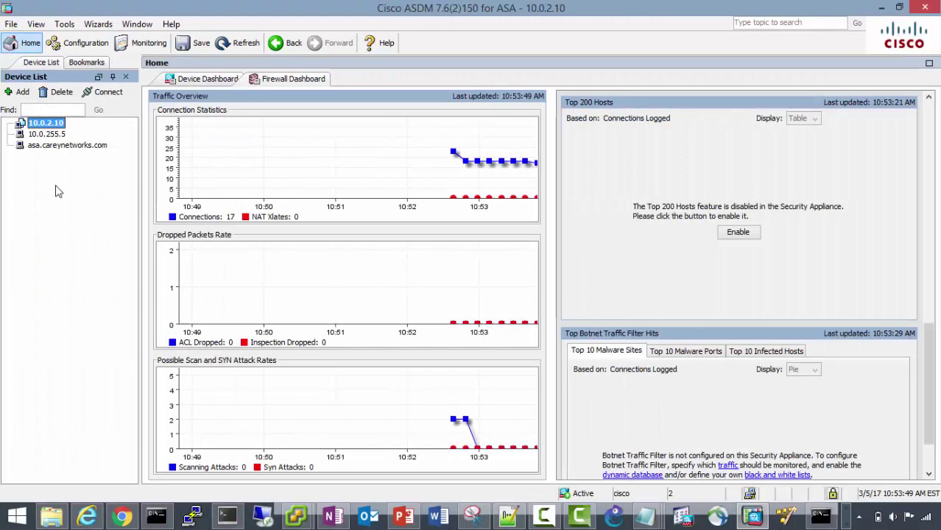
In Cisco ASDM, start the Site-to-site VPN Wizard and set peer IP address 12.88.43.99 on the outside interface.
{"action": "left_click", "coordinate": [102, 29]}
{"action": "mouse_move", "coordinate": [127, 54]}
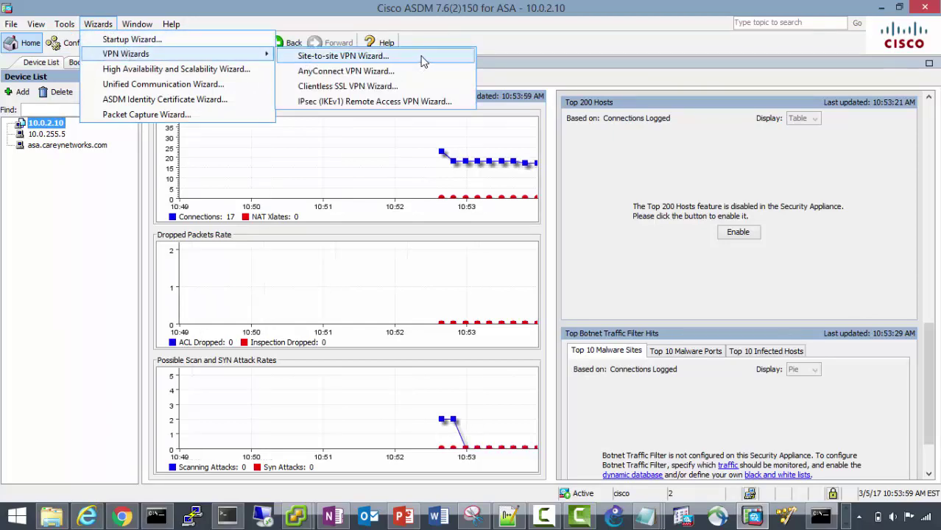
{"action": "left_click", "coordinate": [423, 59]}
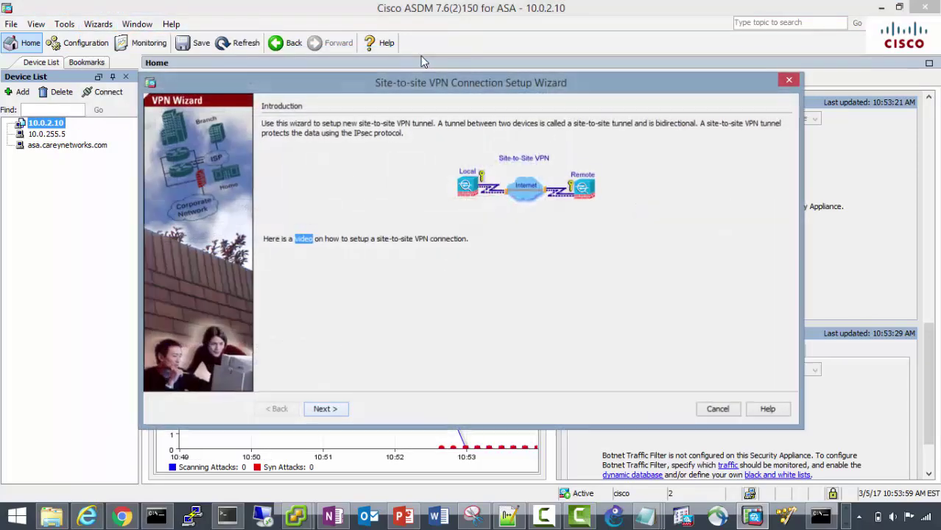
{"action": "left_click", "coordinate": [327, 409]}
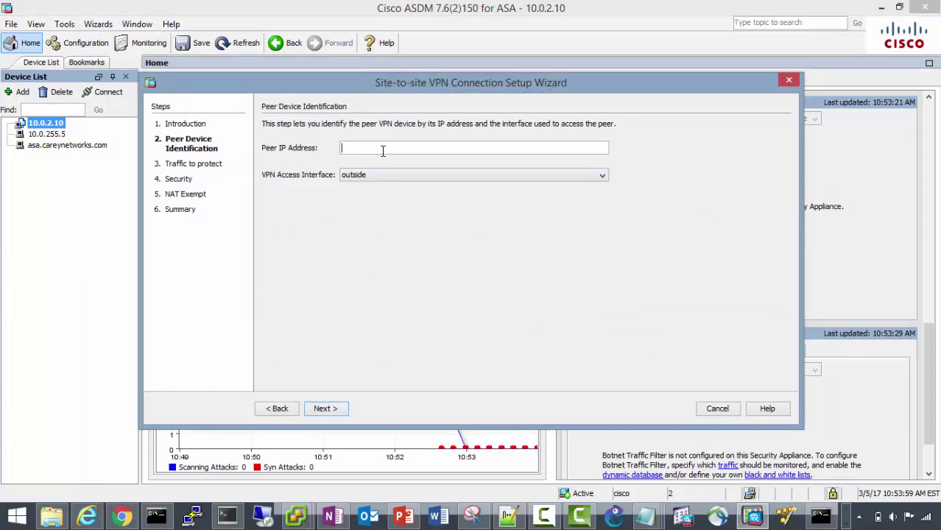
{"action": "key", "text": "ctrl+v"}
{"action": "mouse_move", "coordinate": [379, 180]}
{"action": "left_click", "coordinate": [340, 410]}
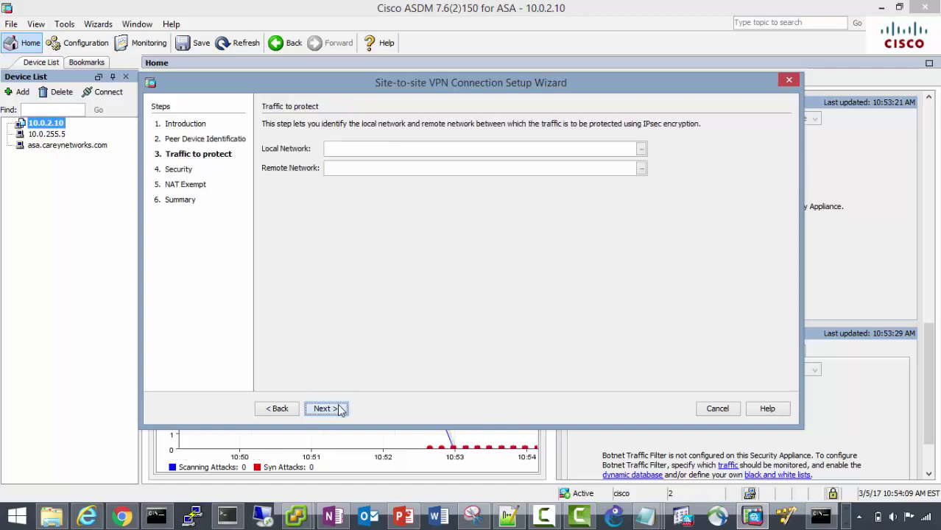
Set the traffic to protect to local network local-lan1 and remote network remote-lan1.
{"action": "left_click", "coordinate": [408, 148]}
{"action": "type", "text": "lo"}
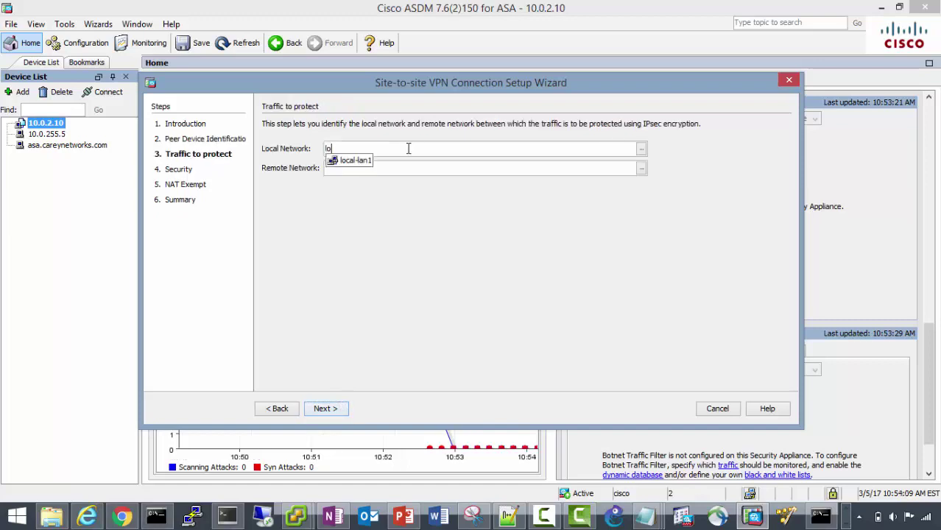
{"action": "left_click", "coordinate": [351, 161]}
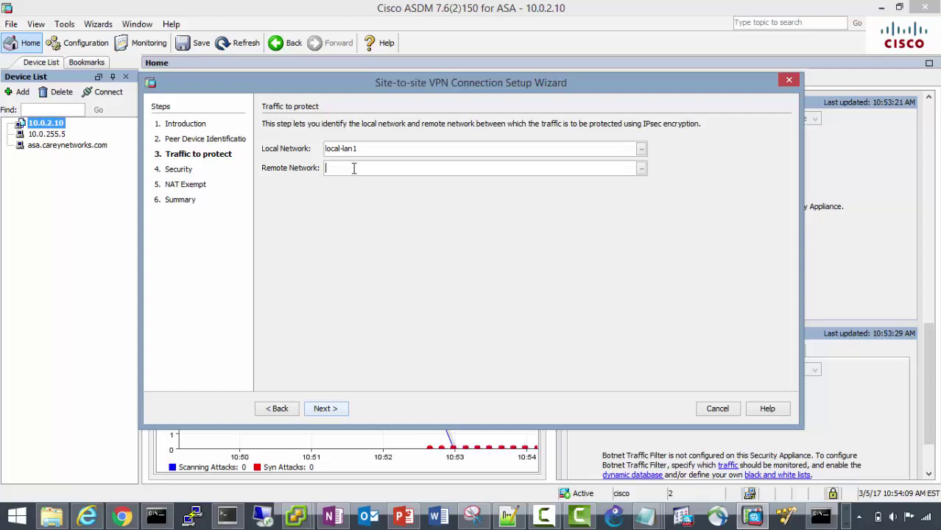
{"action": "type", "text": "re"}
{"action": "left_click", "coordinate": [354, 180]}
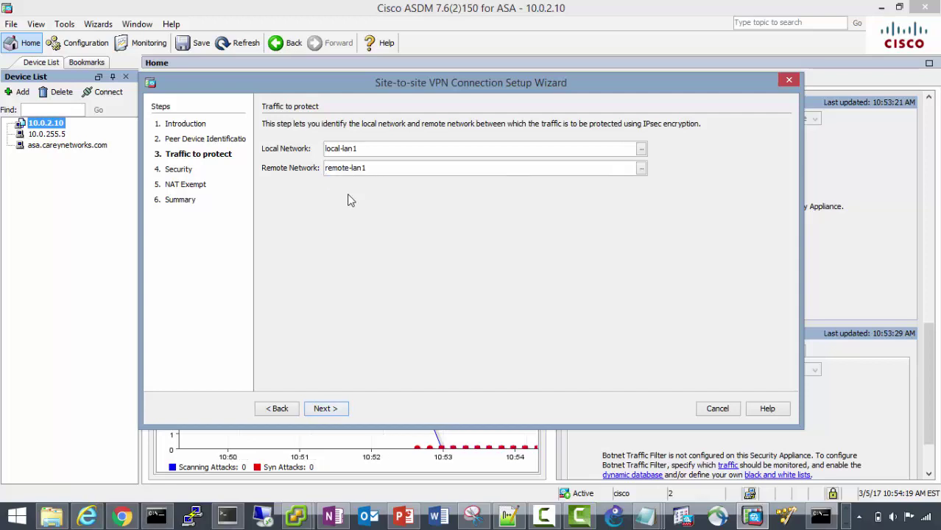
{"action": "left_click", "coordinate": [325, 408]}
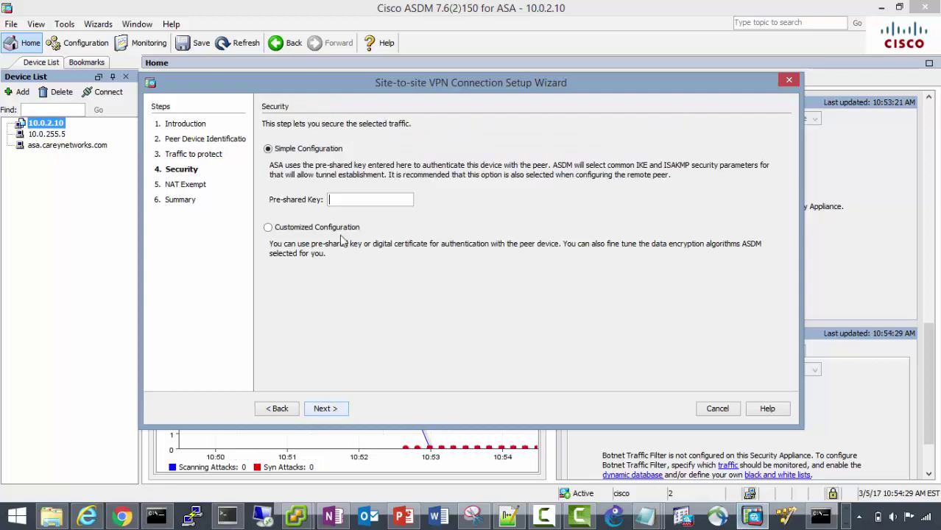
Paste the pre-shared key for the Simple Configuration security option and accept it.
{"action": "key", "text": "ctrl+v"}
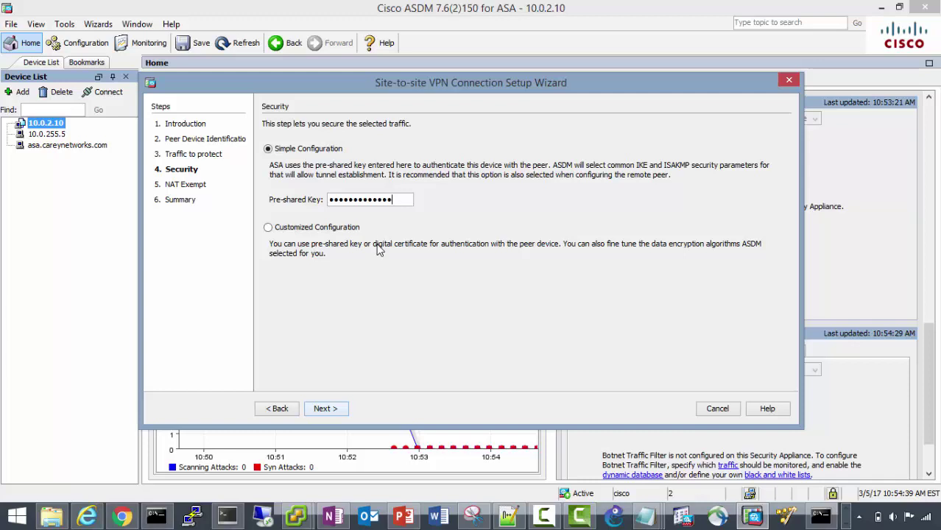
{"action": "left_click", "coordinate": [324, 409]}
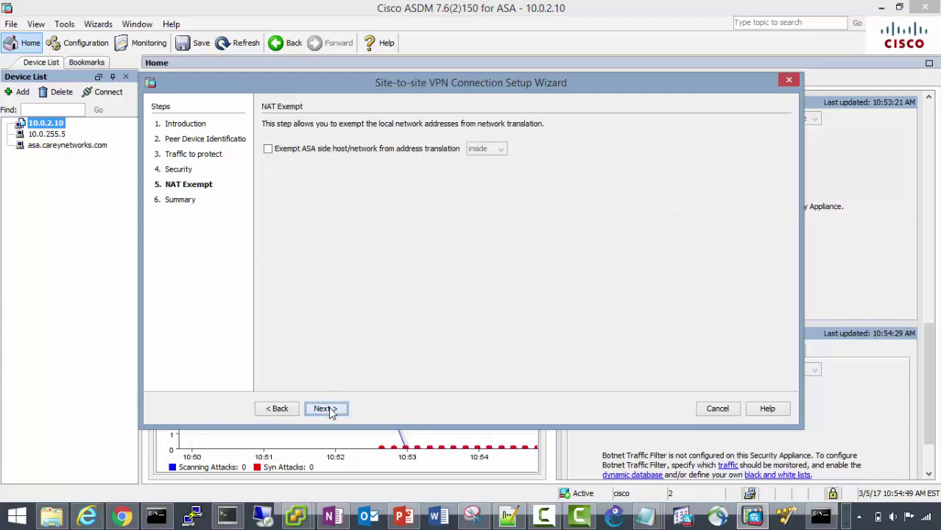
Exempt the ASA side network on the inside interface from address translation, then review the summary and finish the wizard.
{"action": "left_click", "coordinate": [268, 150]}
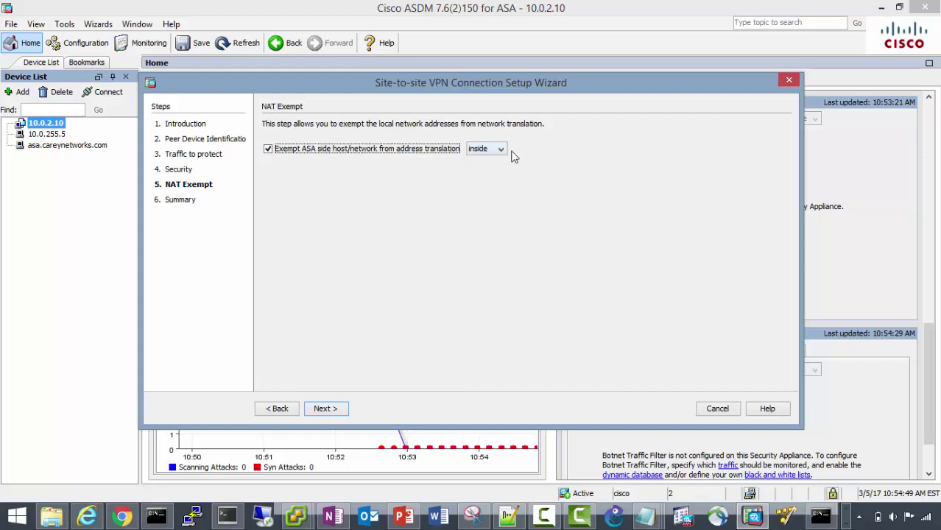
{"action": "left_click", "coordinate": [326, 410]}
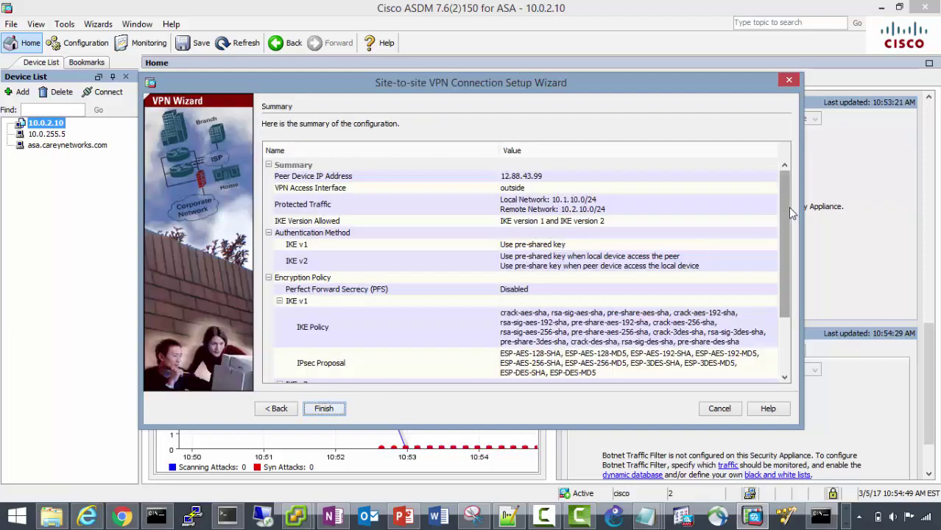
{"action": "left_click_drag", "start_coordinate": [790, 212], "coordinate": [789, 269]}
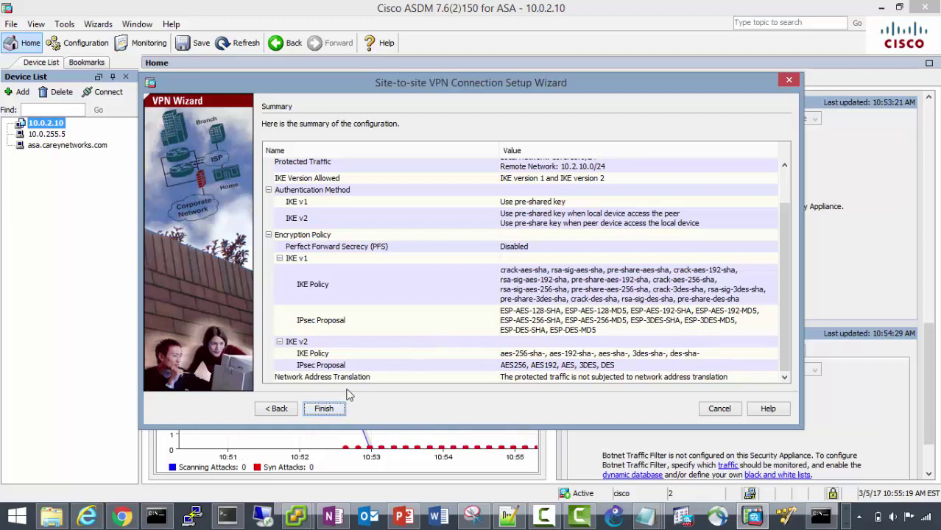
{"action": "left_click", "coordinate": [322, 410]}
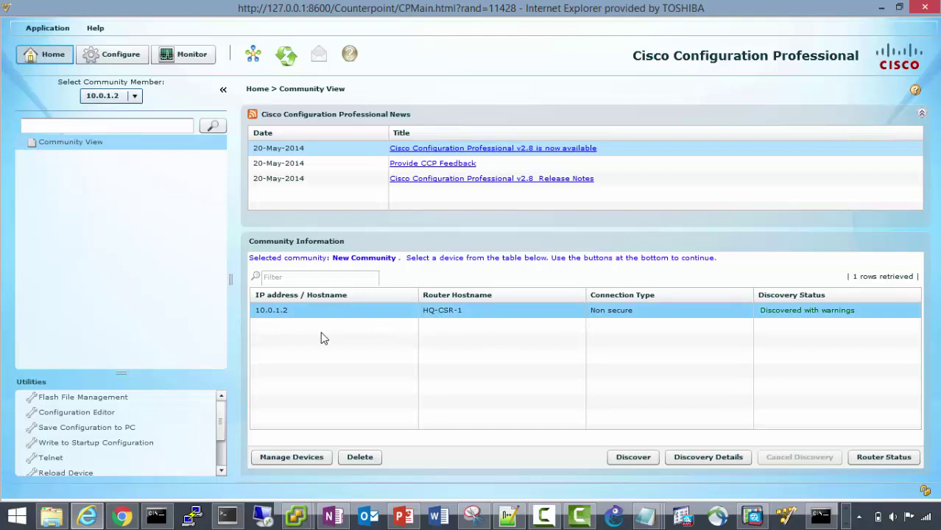
In Cisco Configuration Professional, open the Site-to-Site VPN configuration under Security VPN and launch the Create a Site to Site VPN task.
{"action": "left_click", "coordinate": [110, 55]}
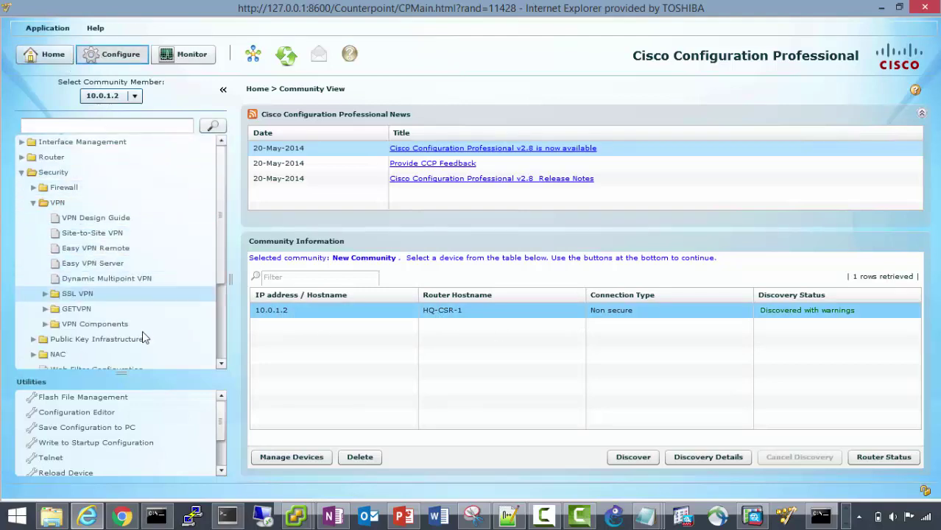
{"action": "scroll", "coordinate": [142, 330], "scroll_direction": "down", "scroll_amount": 3}
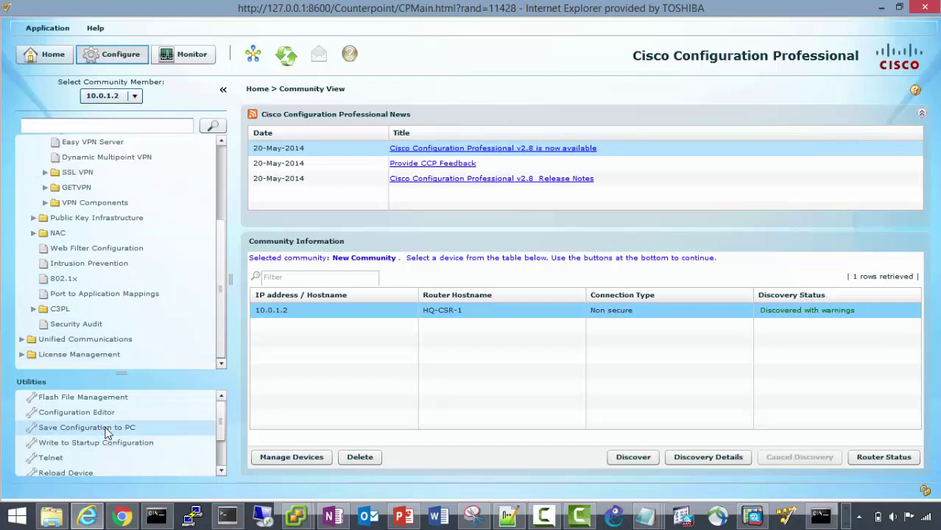
{"action": "left_click", "coordinate": [96, 397]}
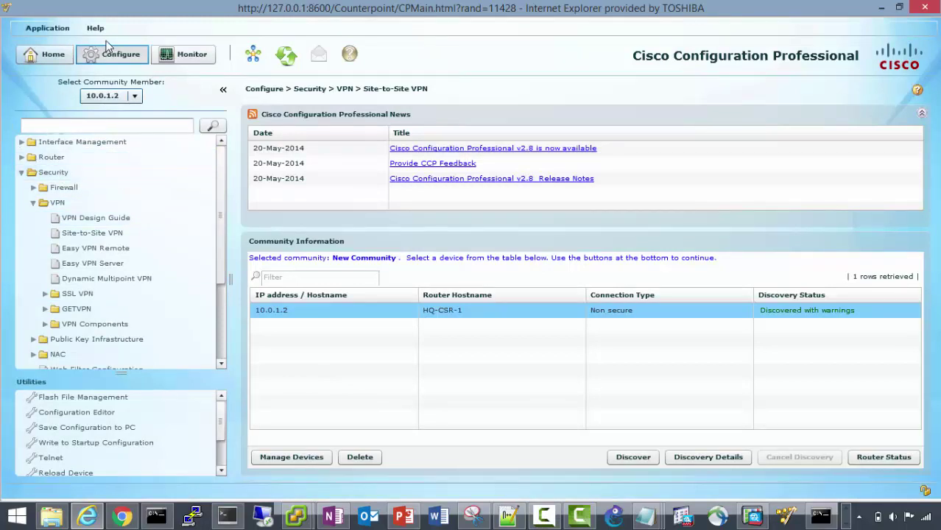
{"action": "left_click", "coordinate": [53, 172]}
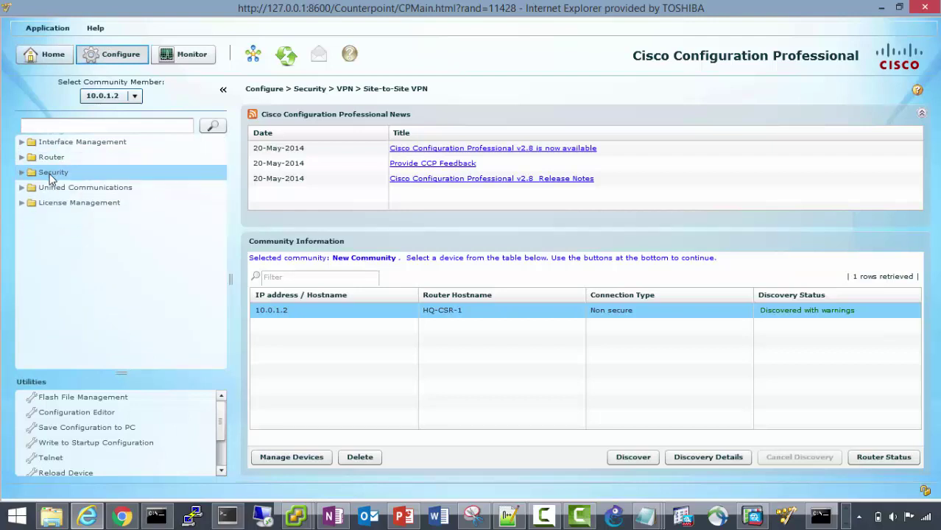
{"action": "left_click", "coordinate": [53, 172]}
{"action": "left_click", "coordinate": [53, 205]}
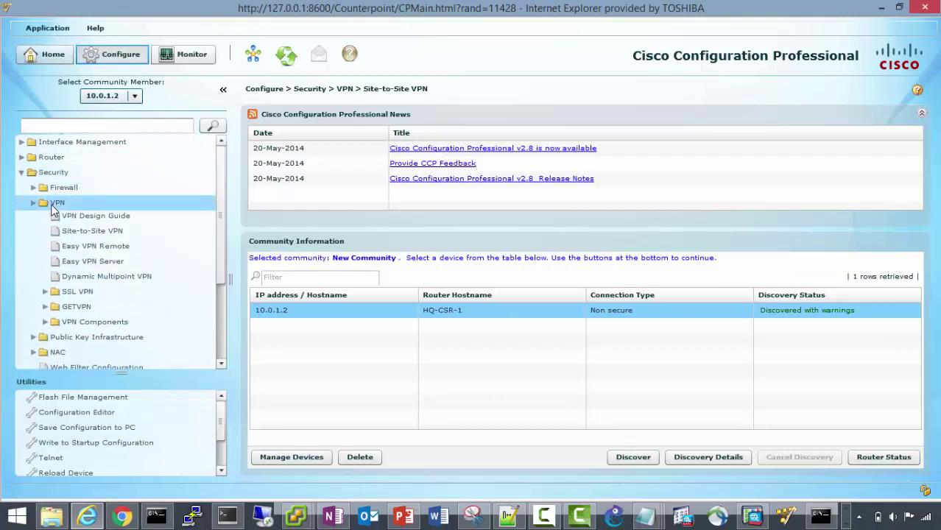
{"action": "left_click", "coordinate": [90, 234]}
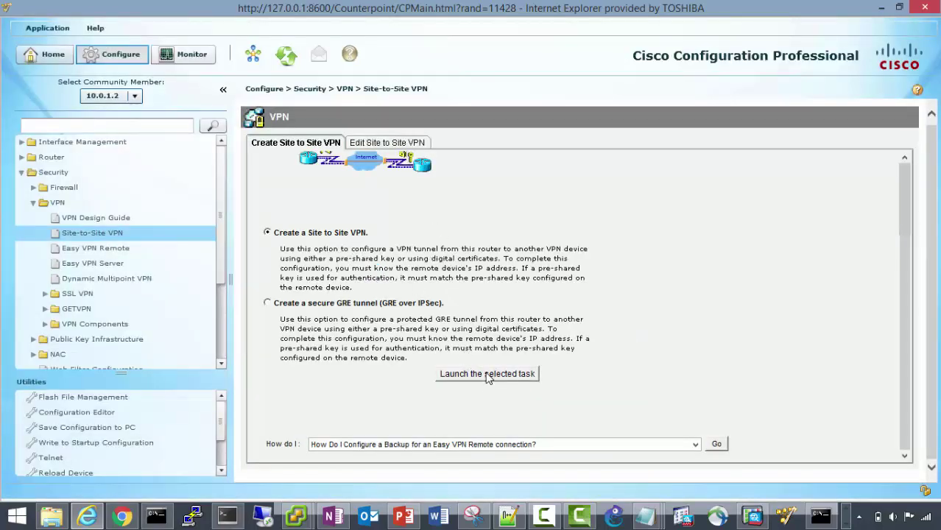
{"action": "left_click", "coordinate": [487, 374]}
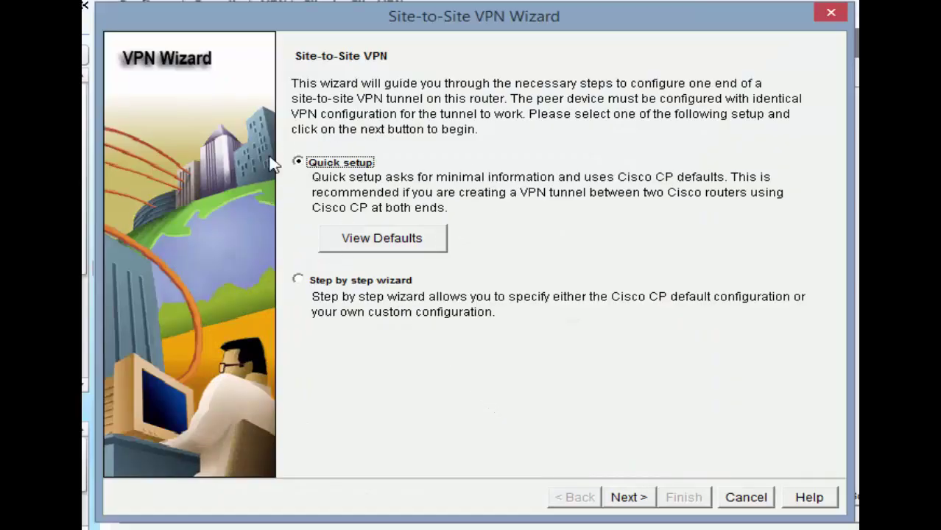
Choose the step by step wizard and select GigabitEthernet1 as the interface for the VPN connection.
{"action": "left_click", "coordinate": [299, 279]}
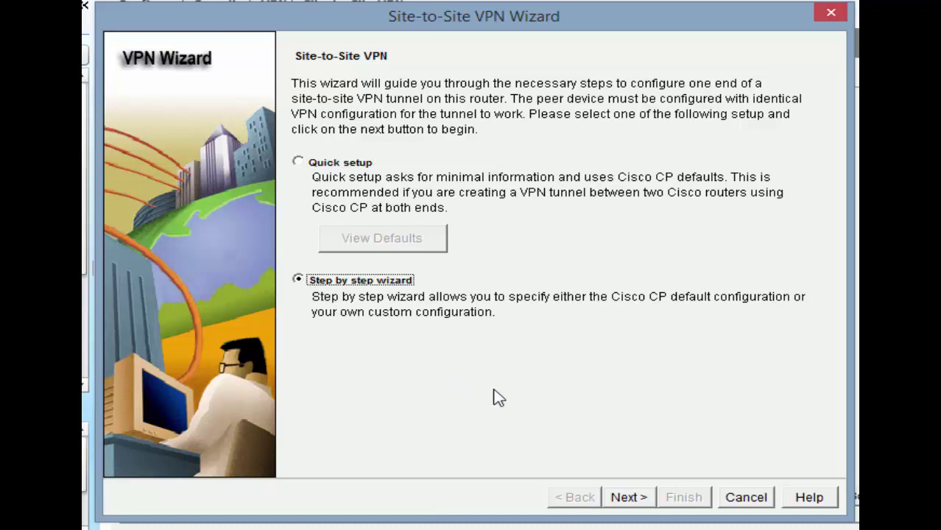
{"action": "left_click", "coordinate": [635, 496]}
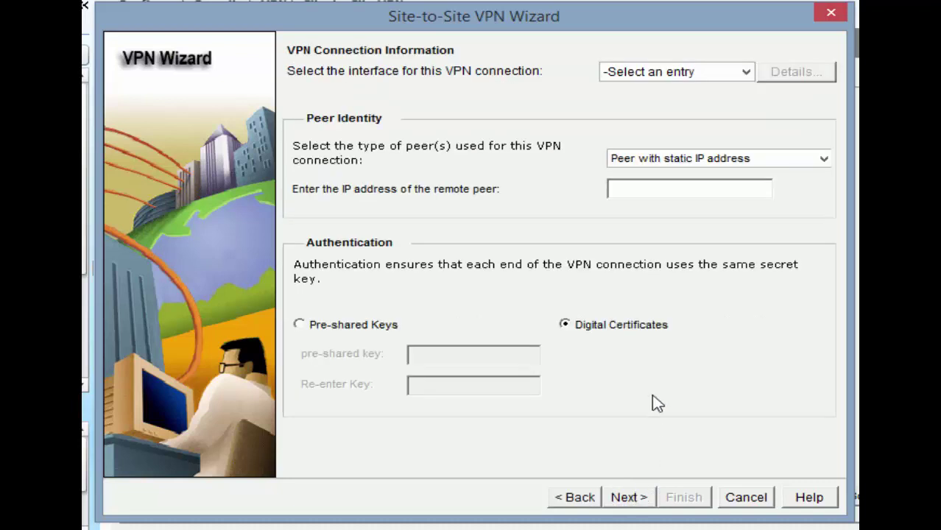
{"action": "left_click", "coordinate": [662, 71]}
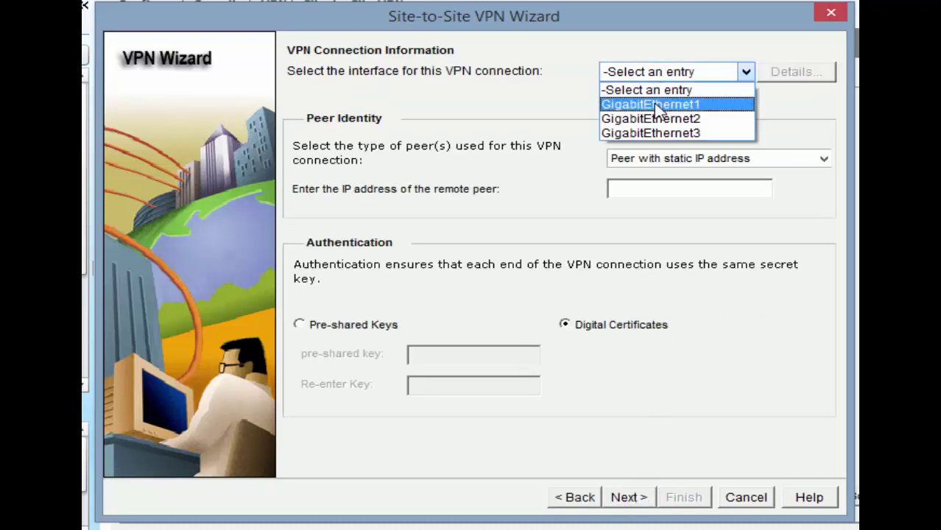
{"action": "left_click", "coordinate": [657, 105]}
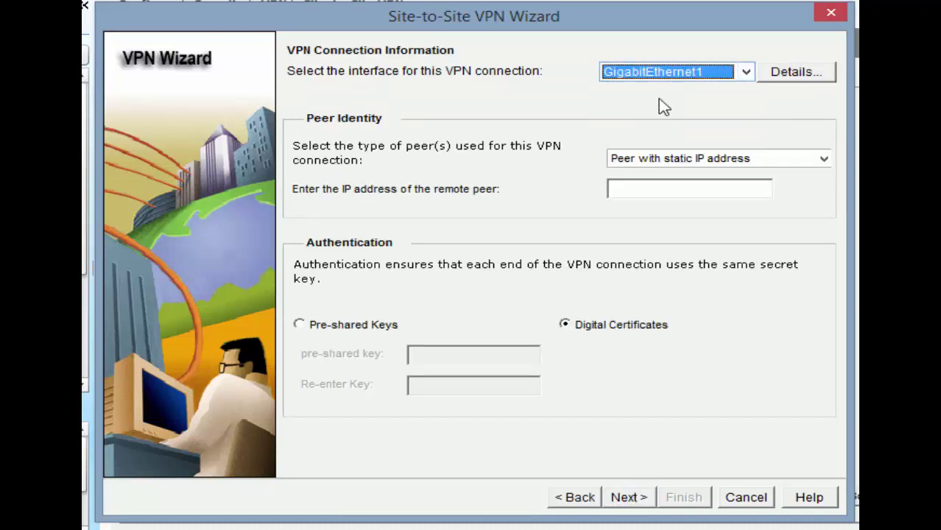
Set the remote peer's static IP address to 56.10.22.7, choose pre-shared key authentication, and enter and re-enter the pre-shared key.
{"action": "left_click", "coordinate": [653, 189]}
{"action": "type", "text": "56.10.22.7"}
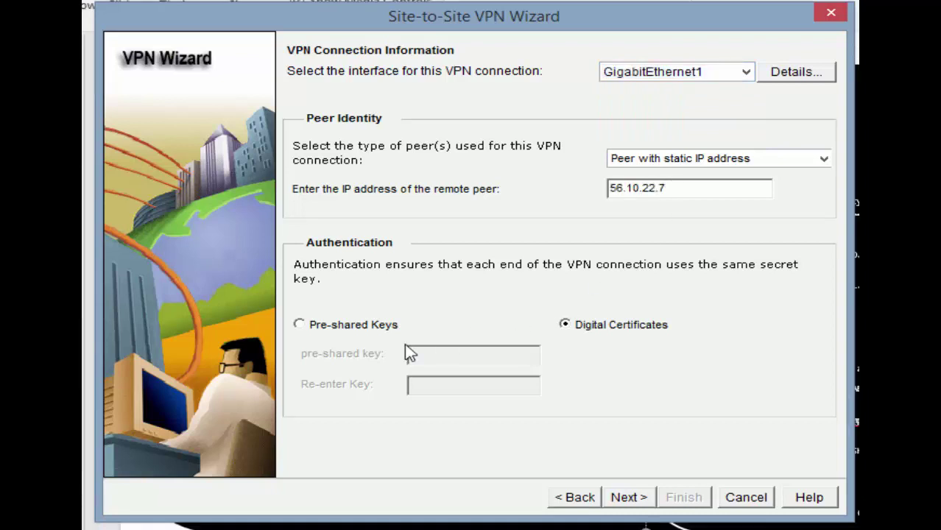
{"action": "left_click", "coordinate": [309, 325]}
{"action": "left_click", "coordinate": [487, 358]}
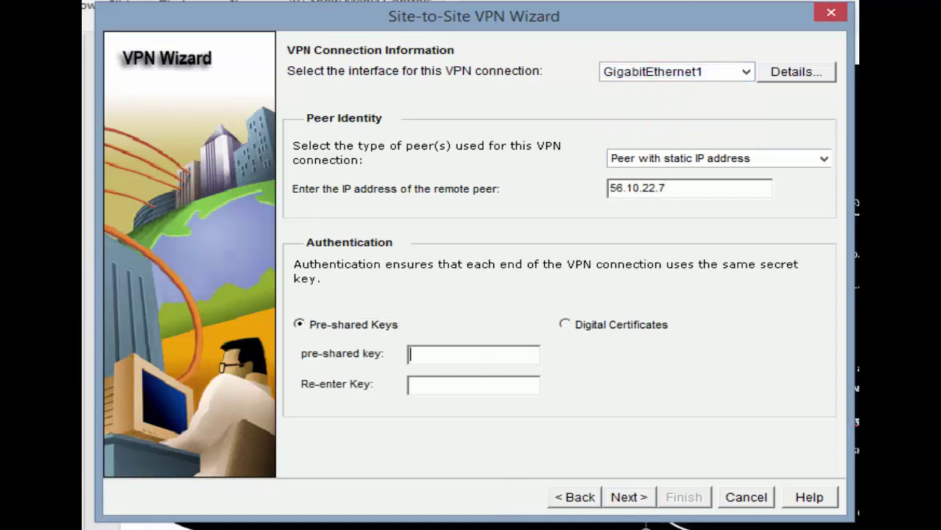
{"action": "key", "text": "ctrl+v"}
{"action": "left_click", "coordinate": [468, 386]}
{"action": "key", "text": "ctrl+v"}
{"action": "left_click", "coordinate": [627, 498]}
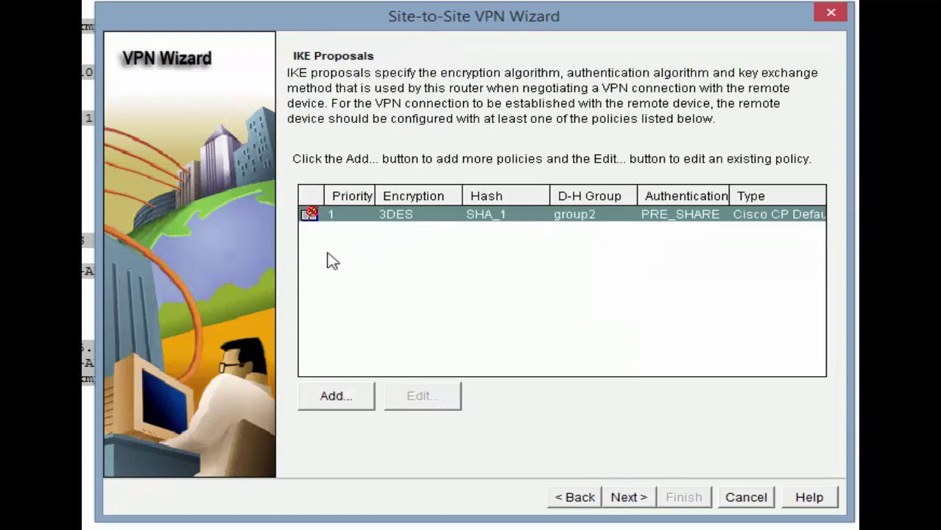
Add an IKE policy with AES_256 encryption, PRE_SHARE authentication and D-H group5, and continue to the transform set.
{"action": "left_click", "coordinate": [353, 402]}
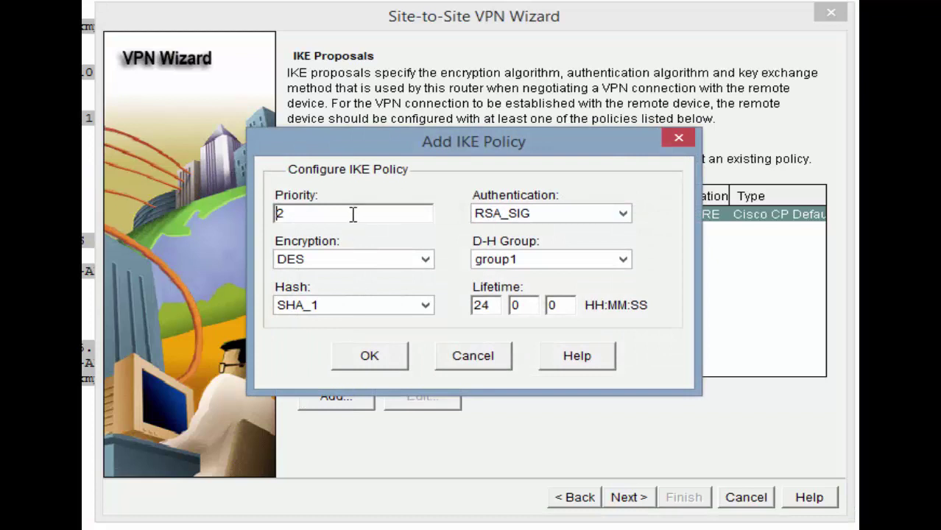
{"action": "left_click", "coordinate": [344, 261]}
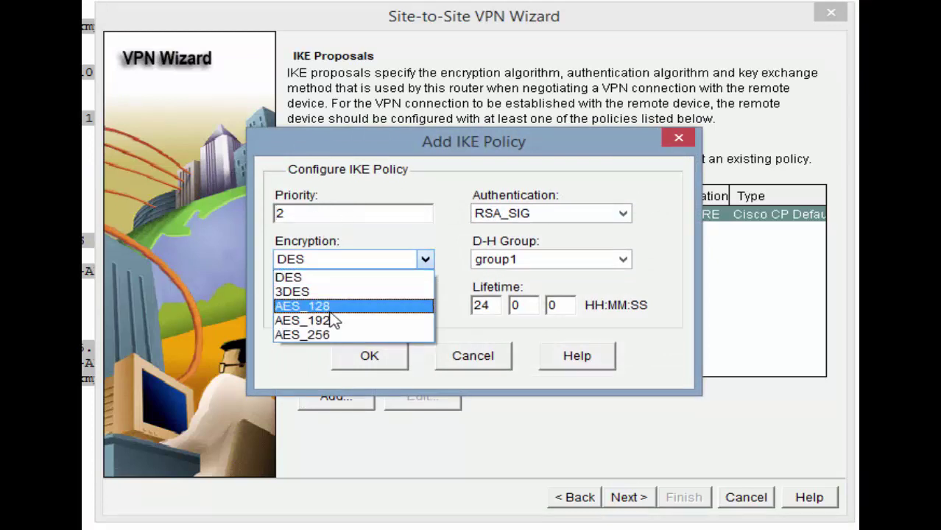
{"action": "left_click", "coordinate": [329, 337]}
{"action": "left_click", "coordinate": [538, 215]}
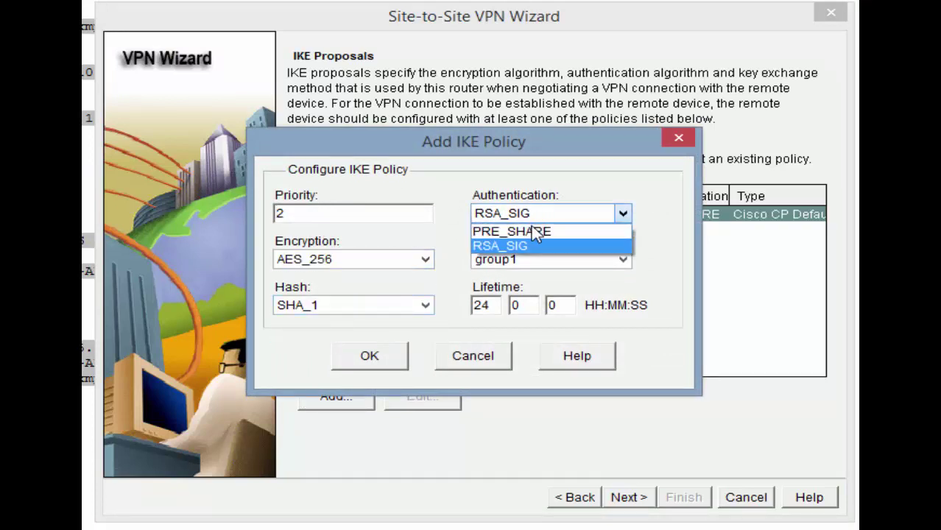
{"action": "left_click", "coordinate": [528, 232]}
{"action": "left_click", "coordinate": [531, 261]}
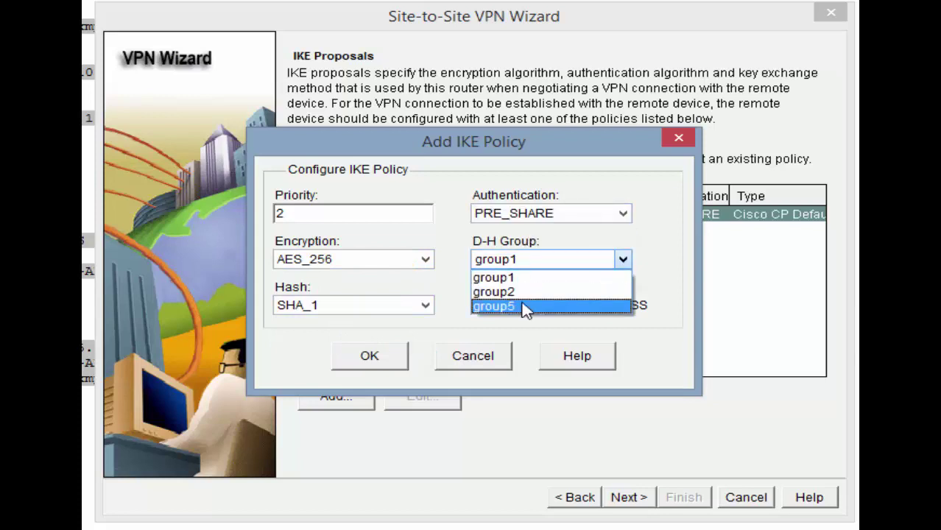
{"action": "left_click", "coordinate": [523, 307]}
{"action": "key", "text": "Return"}
{"action": "left_click", "coordinate": [435, 232]}
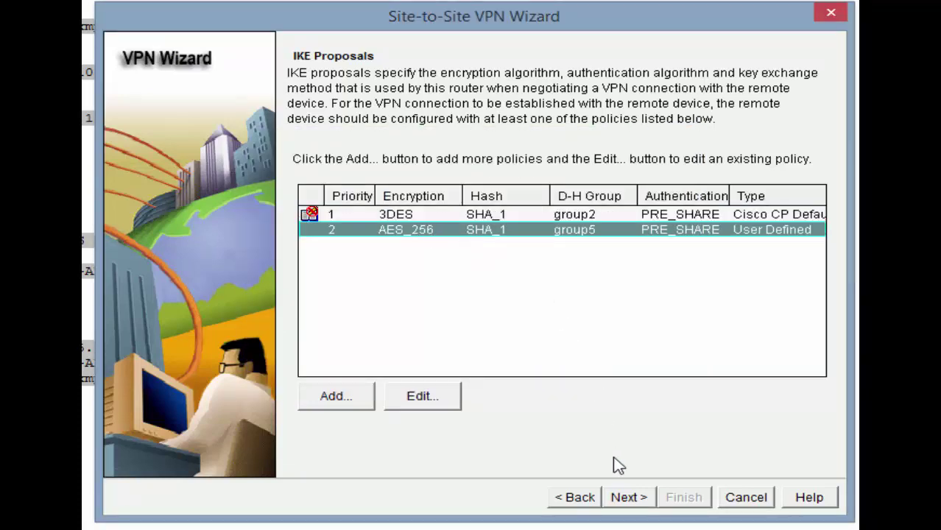
{"action": "left_click", "coordinate": [637, 507]}
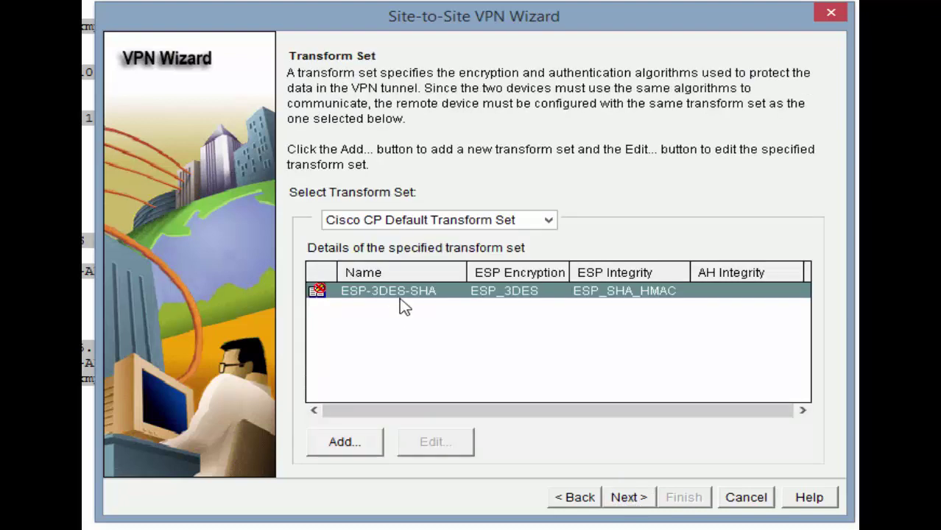
Add a transform set named ESP-AES-256-SHA with ESP_SHA_HMAC integrity and ESP_AES_256 encryption, and continue to the traffic to protect.
{"action": "left_click", "coordinate": [369, 450]}
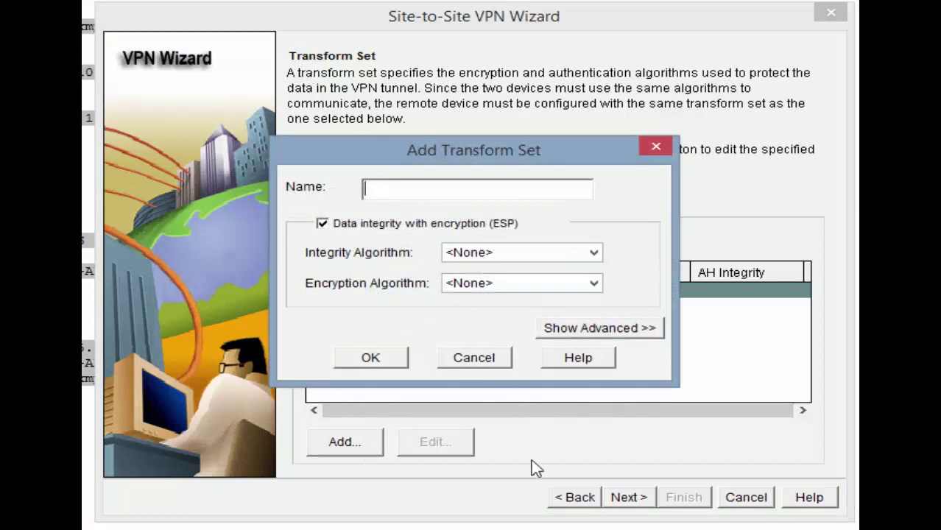
{"action": "left_click", "coordinate": [404, 191]}
{"action": "type", "text": "ESP-AES-256-SHA"}
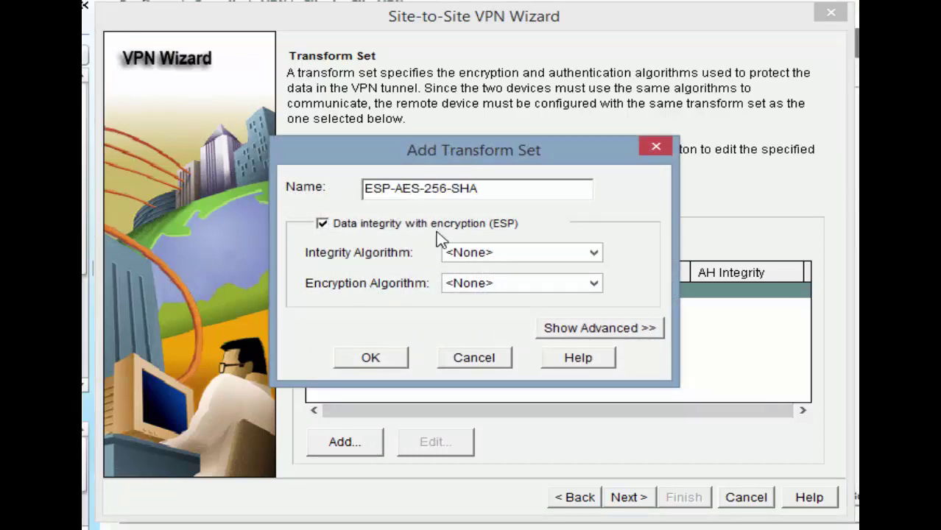
{"action": "left_click", "coordinate": [485, 254]}
{"action": "left_click", "coordinate": [492, 300]}
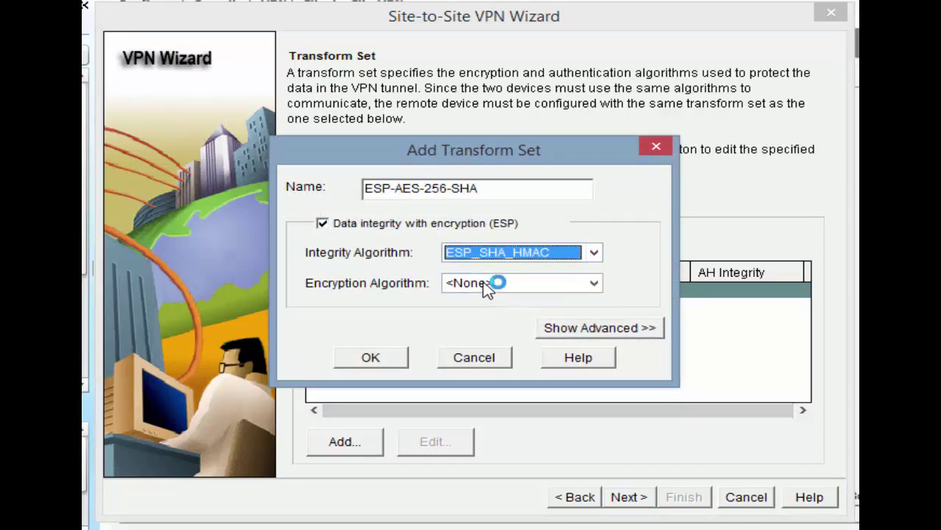
{"action": "left_click", "coordinate": [495, 283]}
{"action": "left_click", "coordinate": [507, 373]}
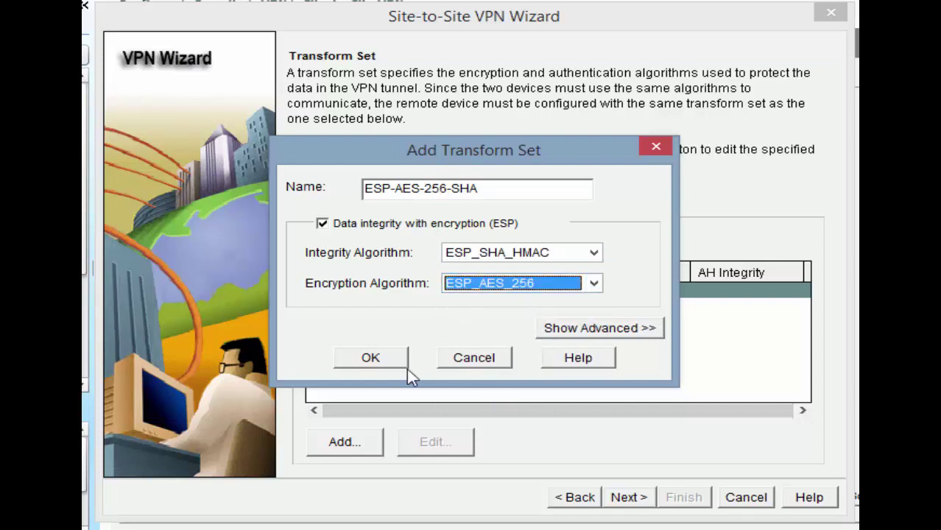
{"action": "left_click", "coordinate": [373, 359]}
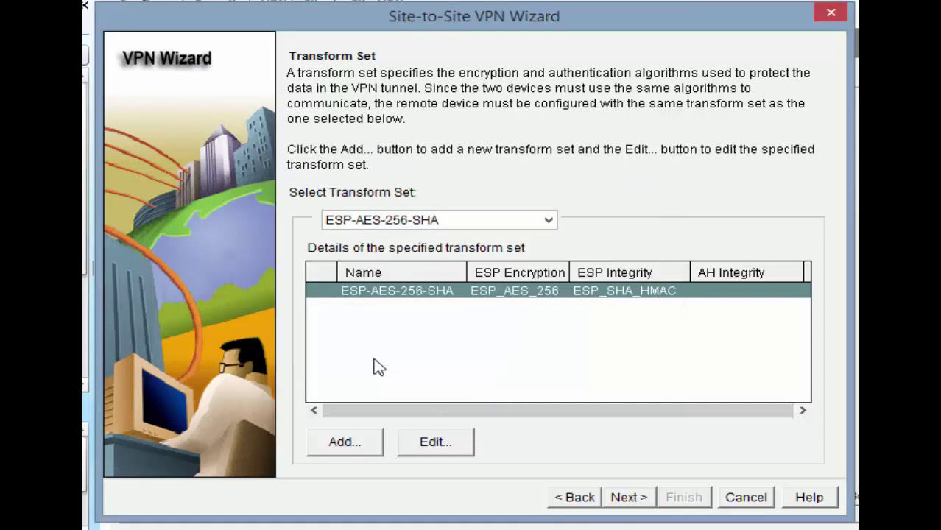
{"action": "left_click", "coordinate": [640, 499]}
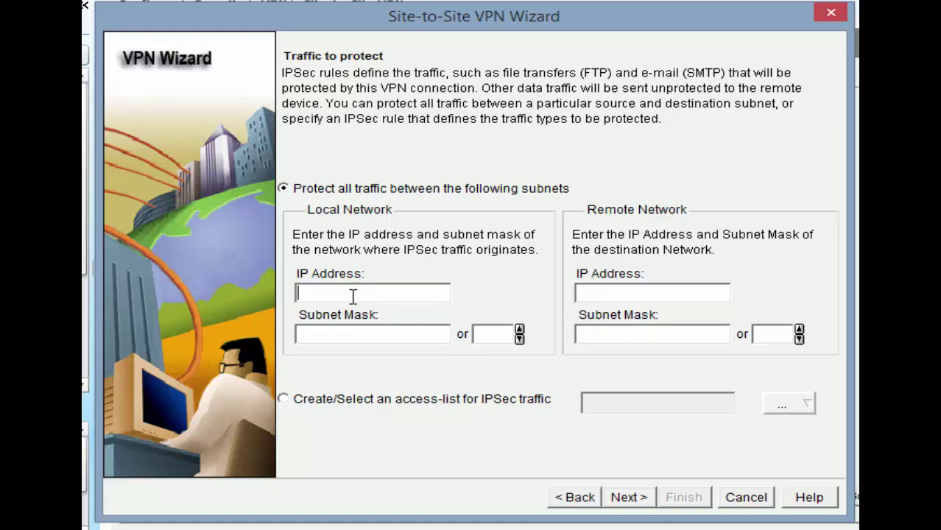
Protect all traffic between the local network 10.2.10.0/24 and the remote network 10.1.10.0/24, and continue to the summary.
{"action": "type", "text": "10.2.10.0"}
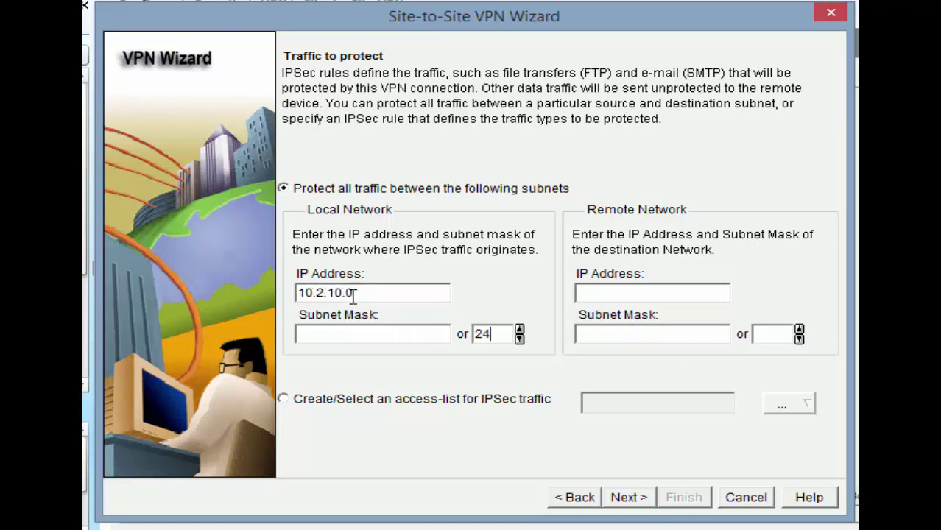
{"action": "left_click", "coordinate": [602, 296]}
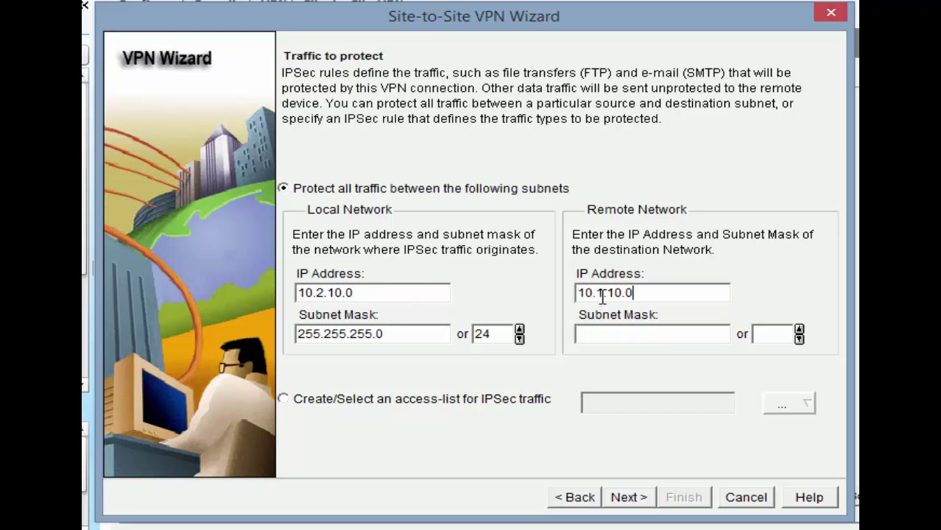
{"action": "type", "text": "24"}
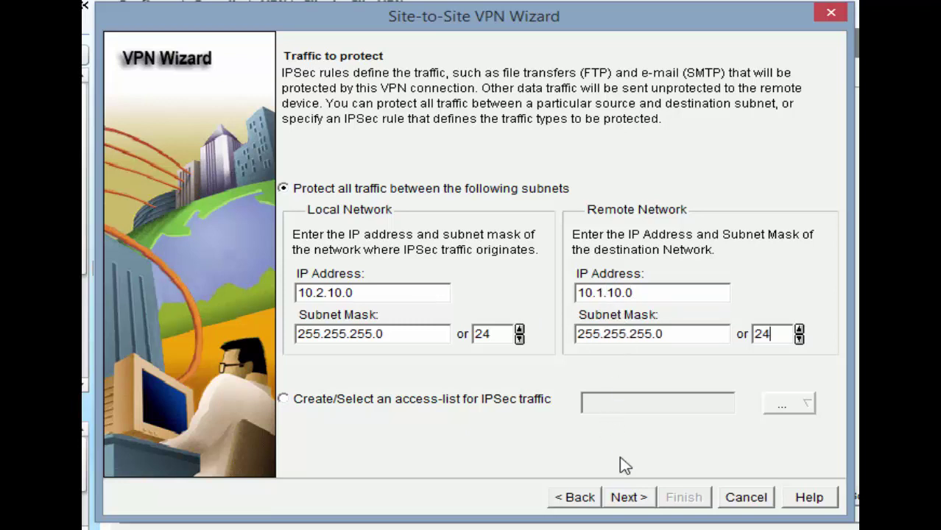
{"action": "left_click", "coordinate": [627, 499]}
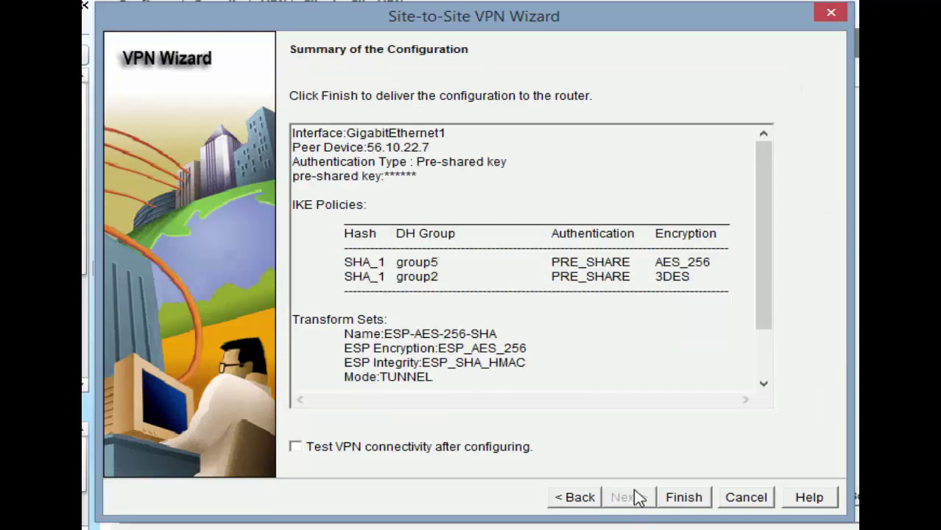
Review the configuration summary, finish the wizard and deliver the commands to the router's running configuration.
{"action": "left_click_drag", "start_coordinate": [767, 225], "coordinate": [766, 185]}
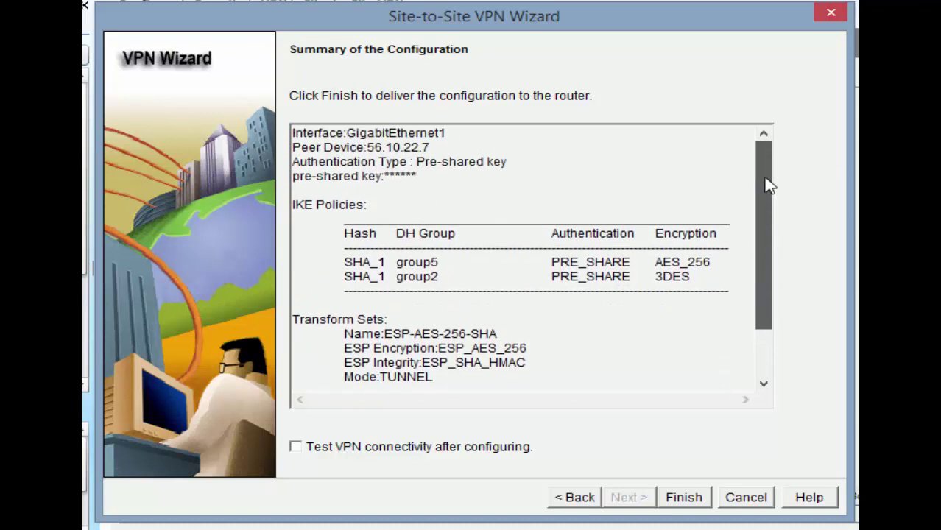
{"action": "left_click", "coordinate": [691, 498]}
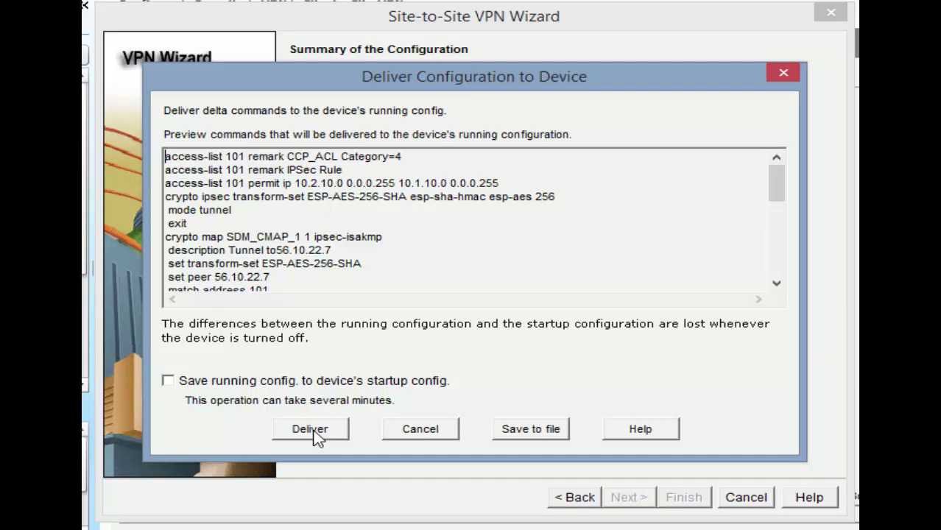
{"action": "left_click", "coordinate": [310, 430]}
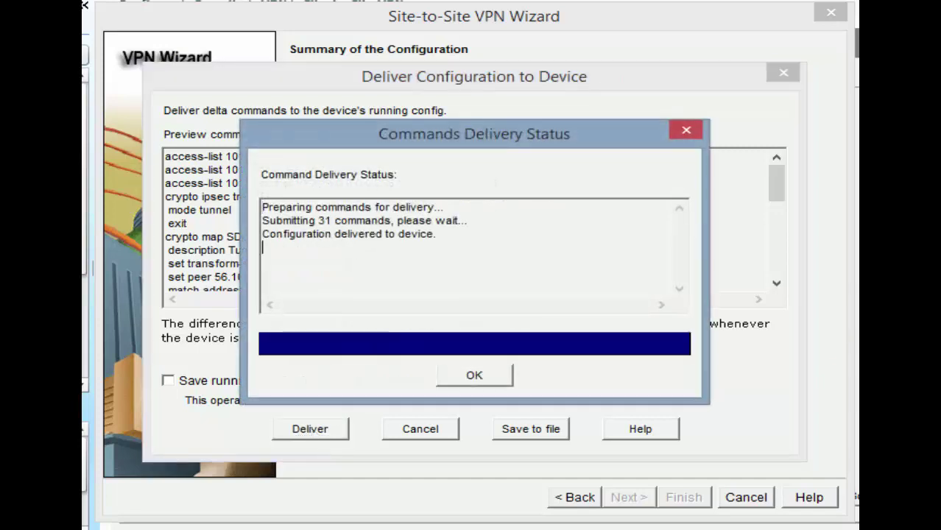
{"action": "left_click", "coordinate": [474, 375]}
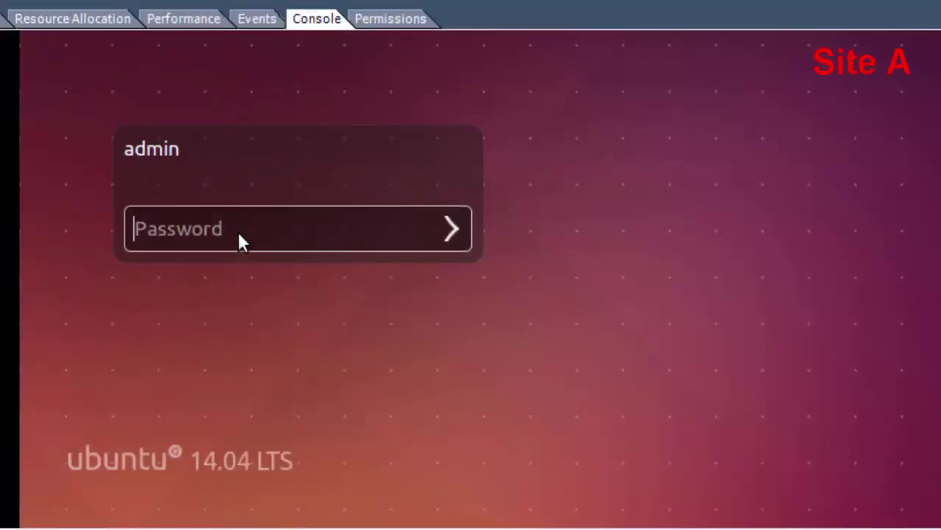
Switch to the Site A Ubuntu console and log in with the account password.
{"action": "left_click", "coordinate": [239, 234]}
{"action": "type", "text": "•••••••"}
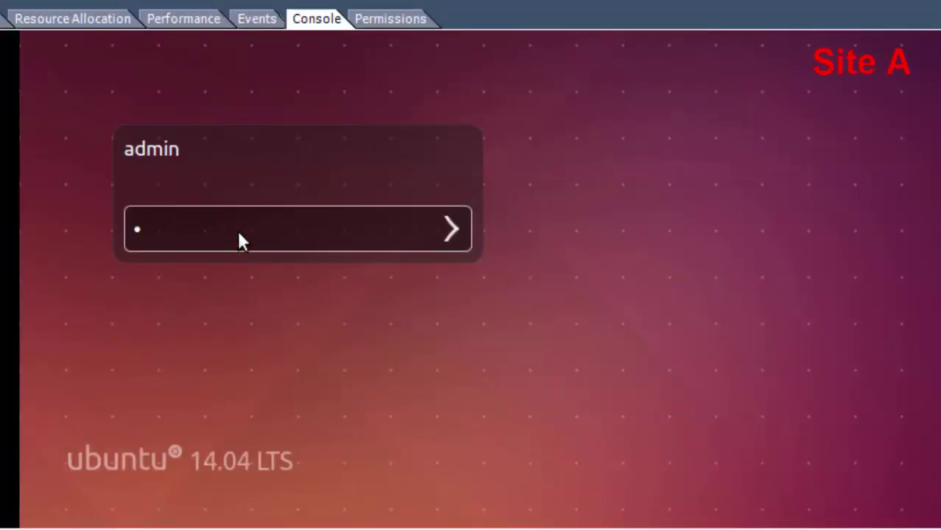
{"action": "type", "text": "•"}
{"action": "key", "text": "Return"}
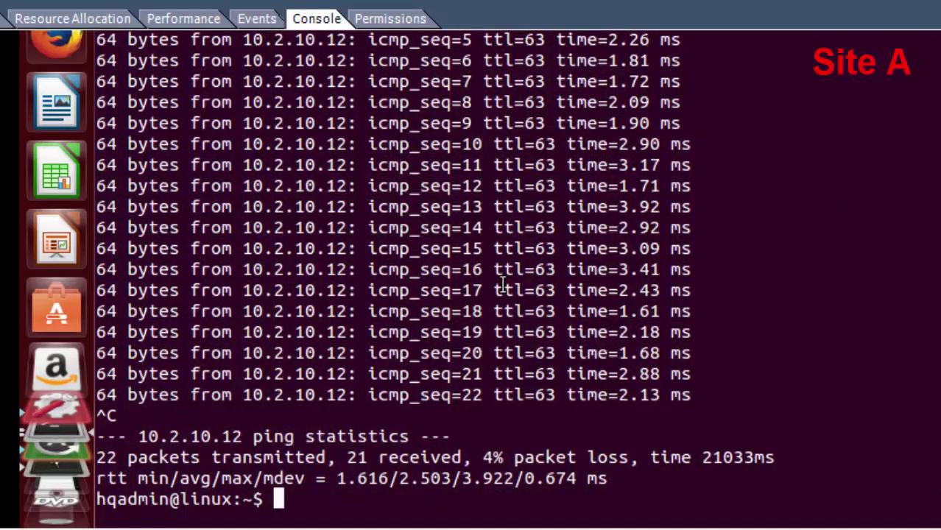
Test the tunnel from the Site A terminal by pinging 10.2.10.12, and stop the ping after a few replies.
{"action": "key", "text": "Up"}
{"action": "key", "text": "Return"}
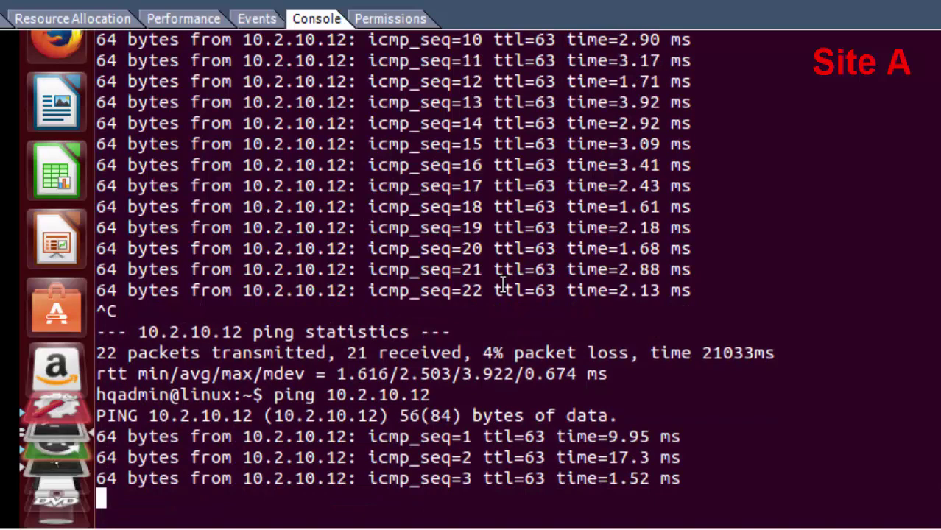
{"action": "key", "text": "ctrl+c"}
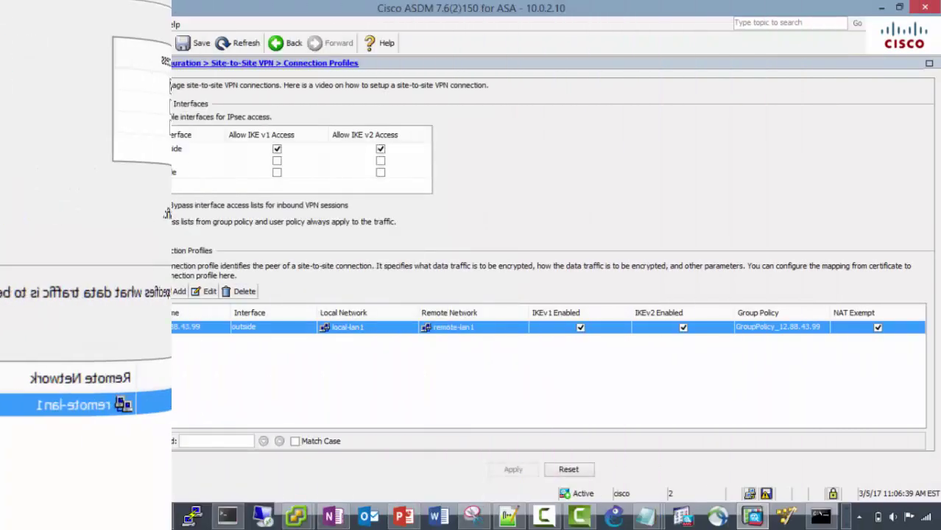
Check the site-to-site VPN sessions in ASDM monitoring and the IPSec Tunnels status in Cisco Configuration Professional monitoring.
{"action": "left_click", "coordinate": [145, 44]}
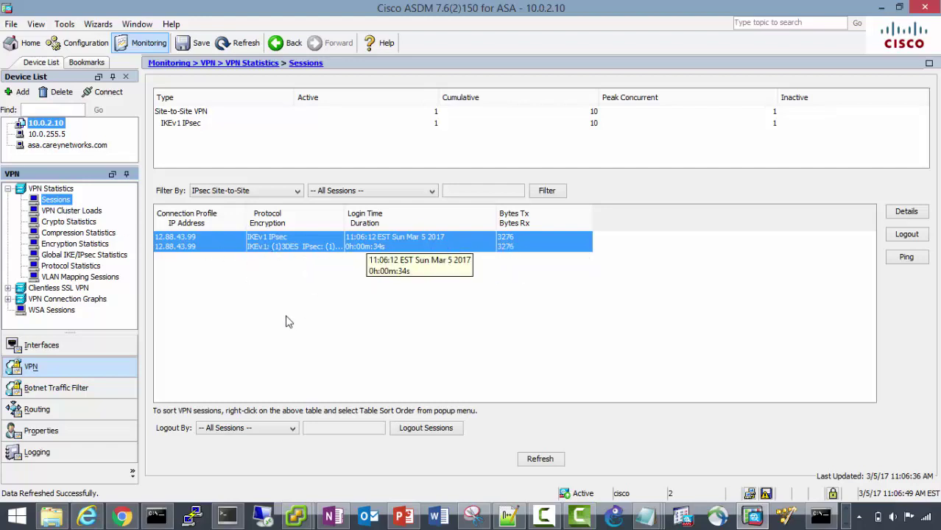
{"action": "left_click", "coordinate": [372, 112]}
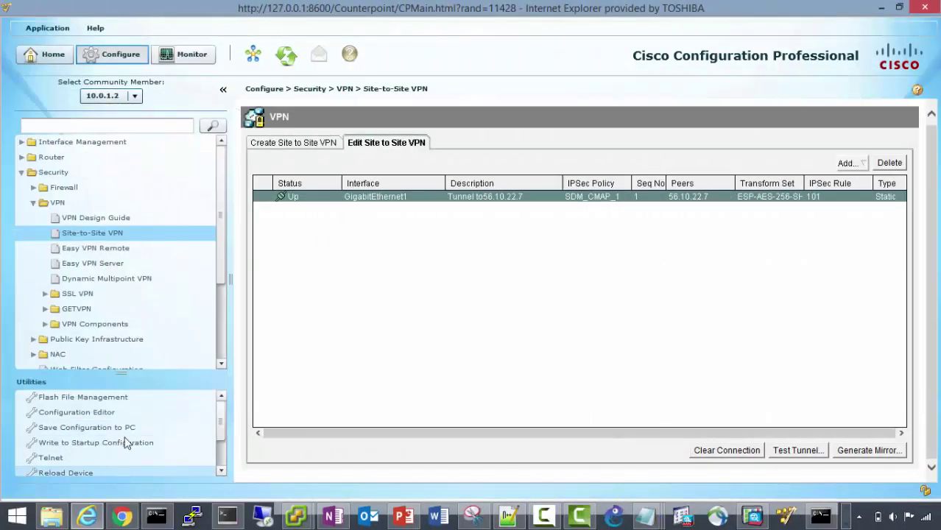
{"action": "left_click", "coordinate": [195, 59]}
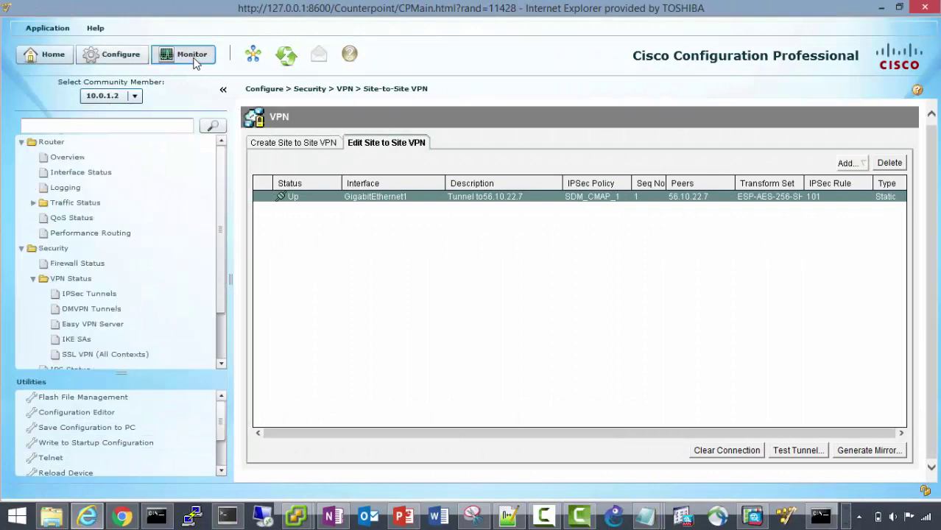
{"action": "left_click", "coordinate": [87, 293]}
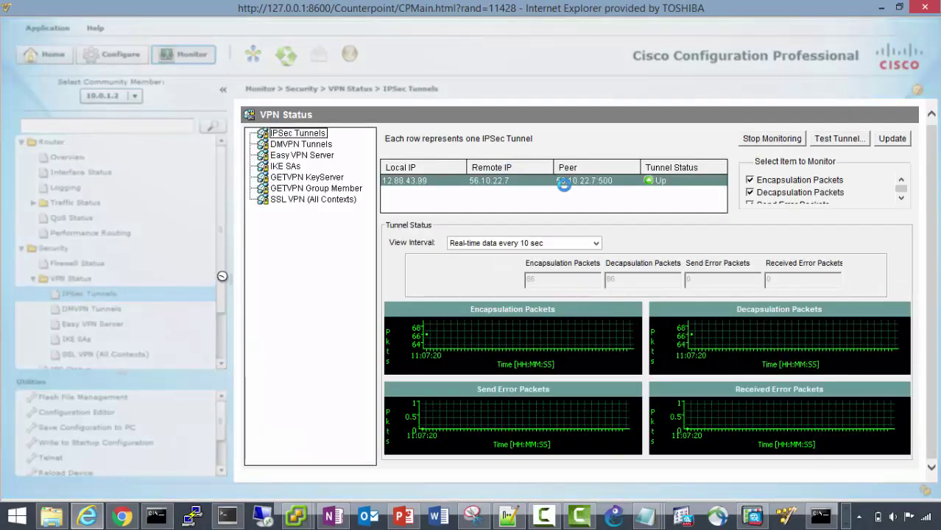